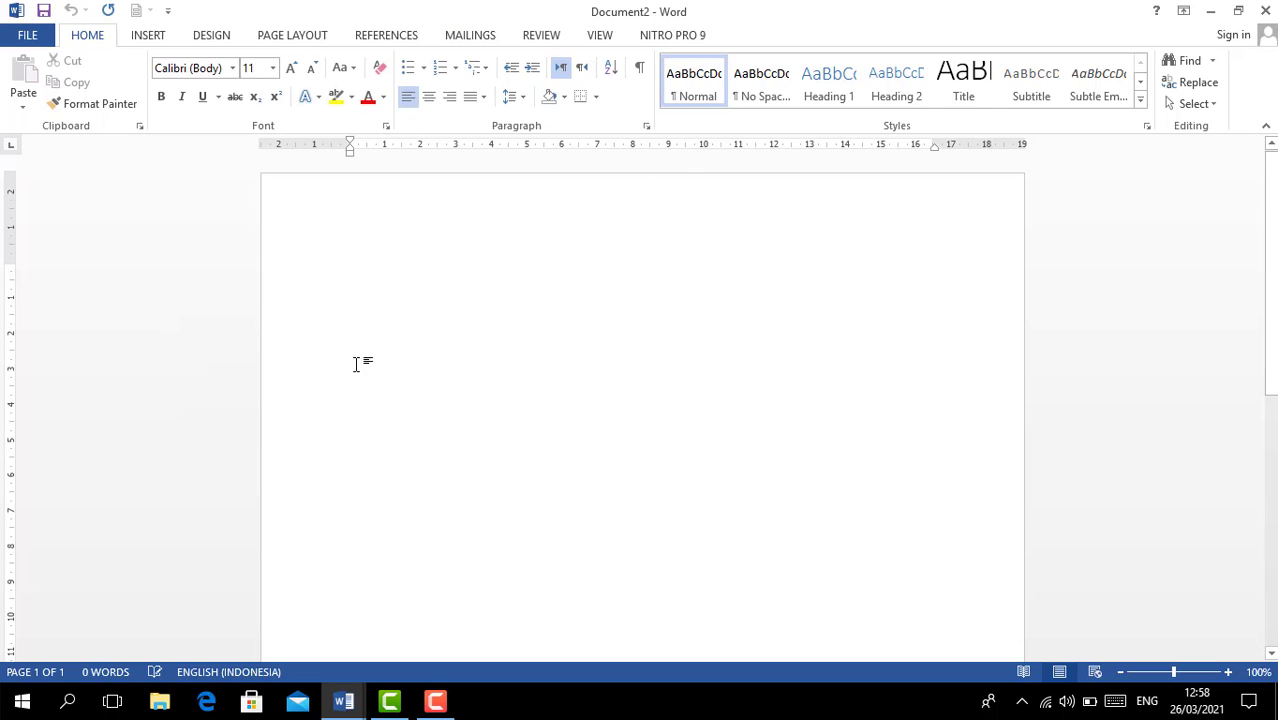
- Bring up the open Word windows and go to the new blank Document2
{"action": "left_click", "coordinate": [344, 701]}
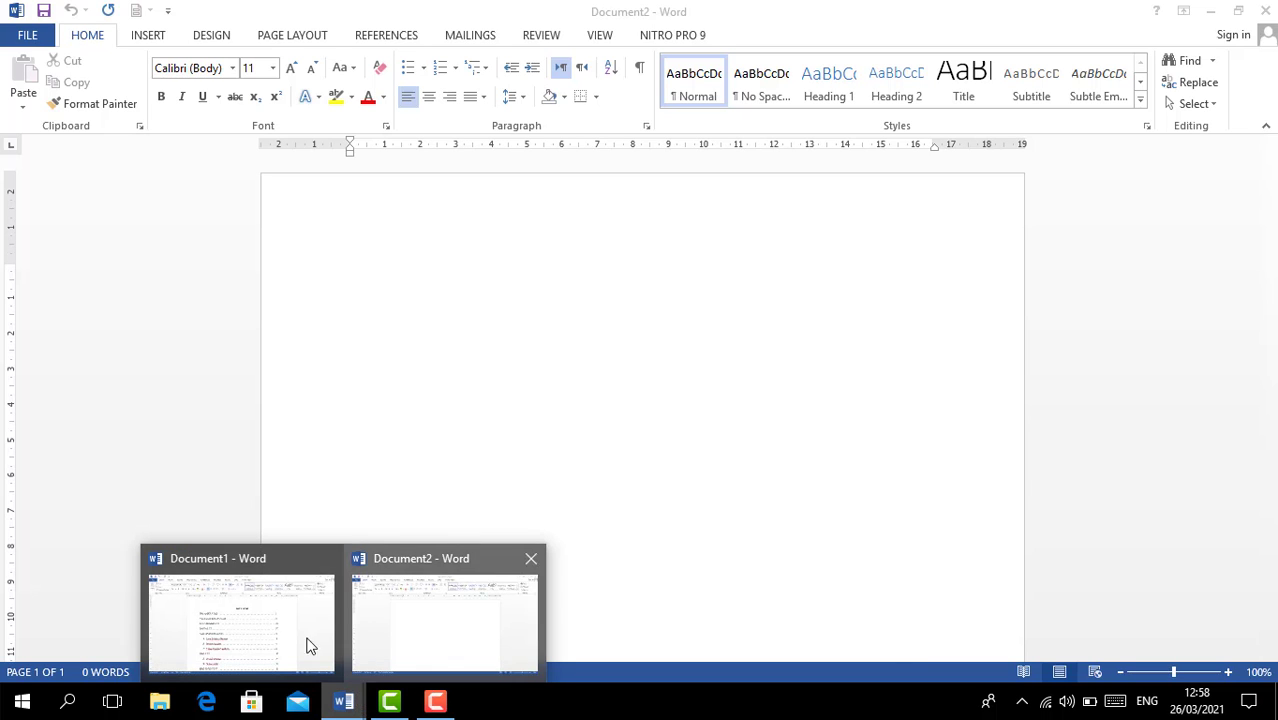
{"action": "left_click", "coordinate": [262, 614]}
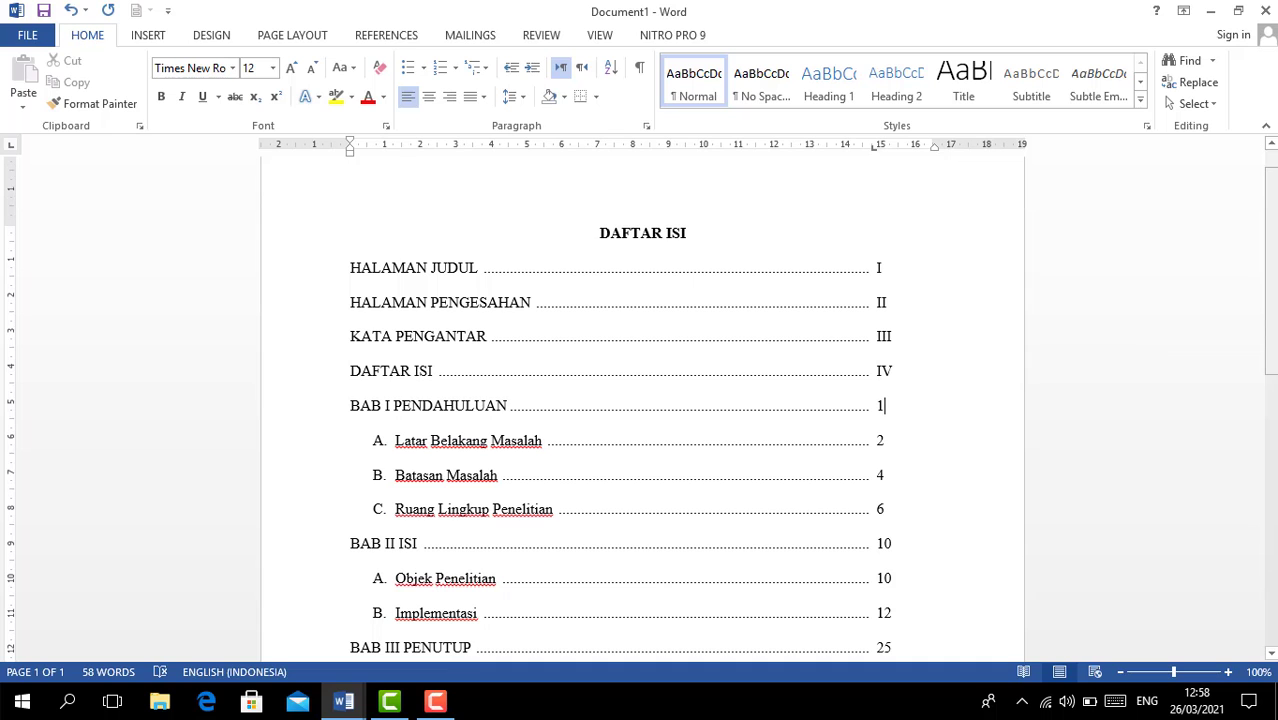
{"action": "mouse_move", "coordinate": [1275, 211]}
{"action": "left_mouse_down"}
{"action": "mouse_move", "coordinate": [1275, 332]}
{"action": "mouse_move", "coordinate": [1270, 226]}
{"action": "left_mouse_up"}
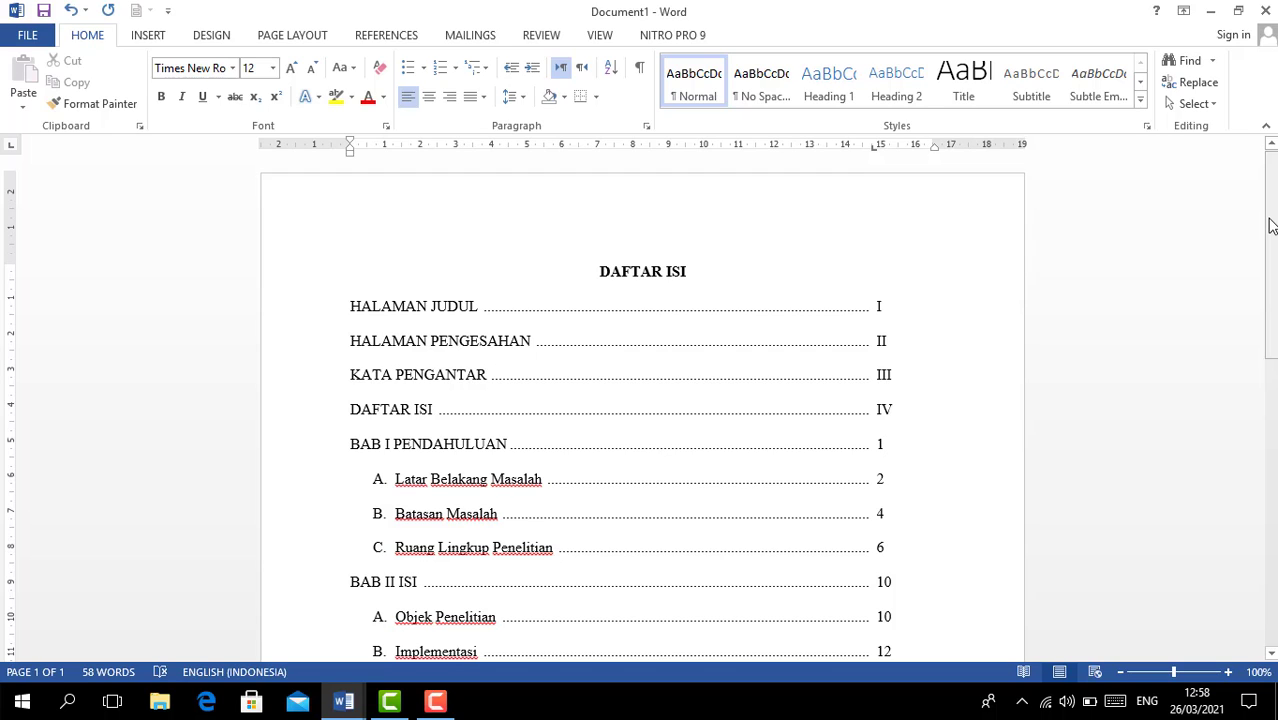
{"action": "key", "text": "Down"}
{"action": "key", "text": "Down"}
{"action": "key", "text": "Down"}
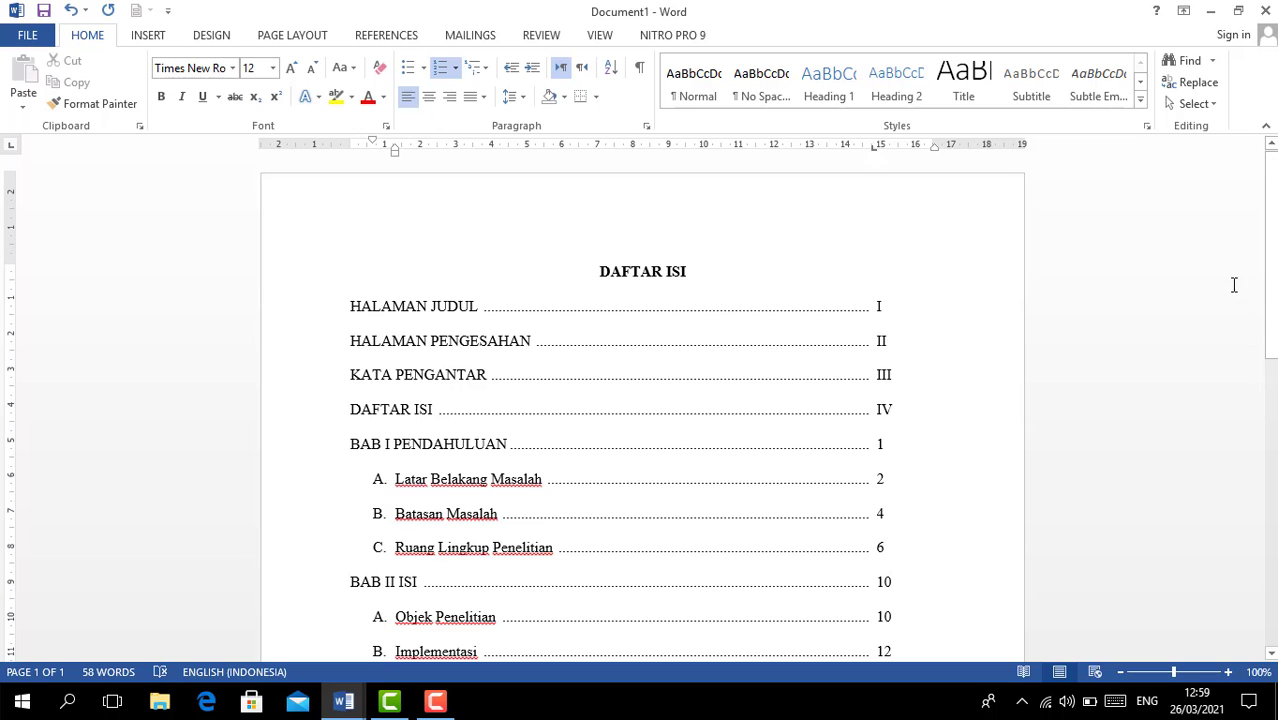
{"action": "scroll", "coordinate": [640, 400], "scroll_direction": "down", "scroll_amount": 3}
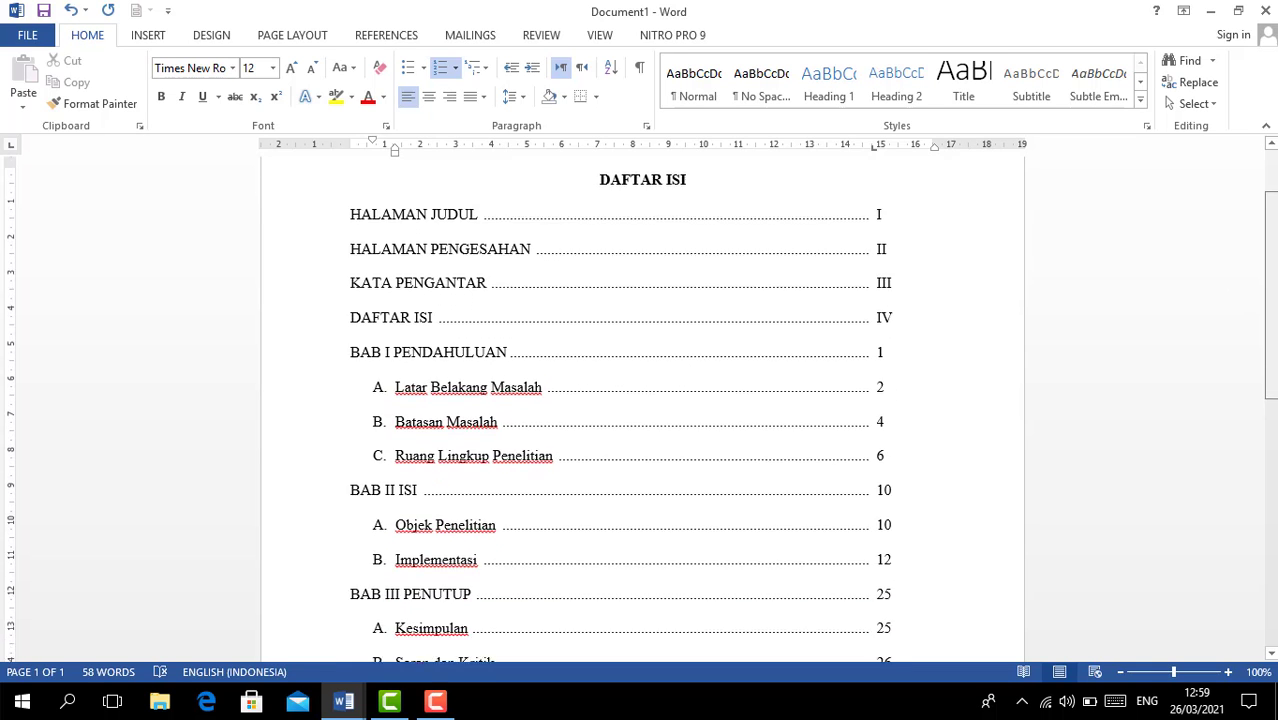
{"action": "left_click_drag", "start_coordinate": [1271, 315], "coordinate": [1271, 340]}
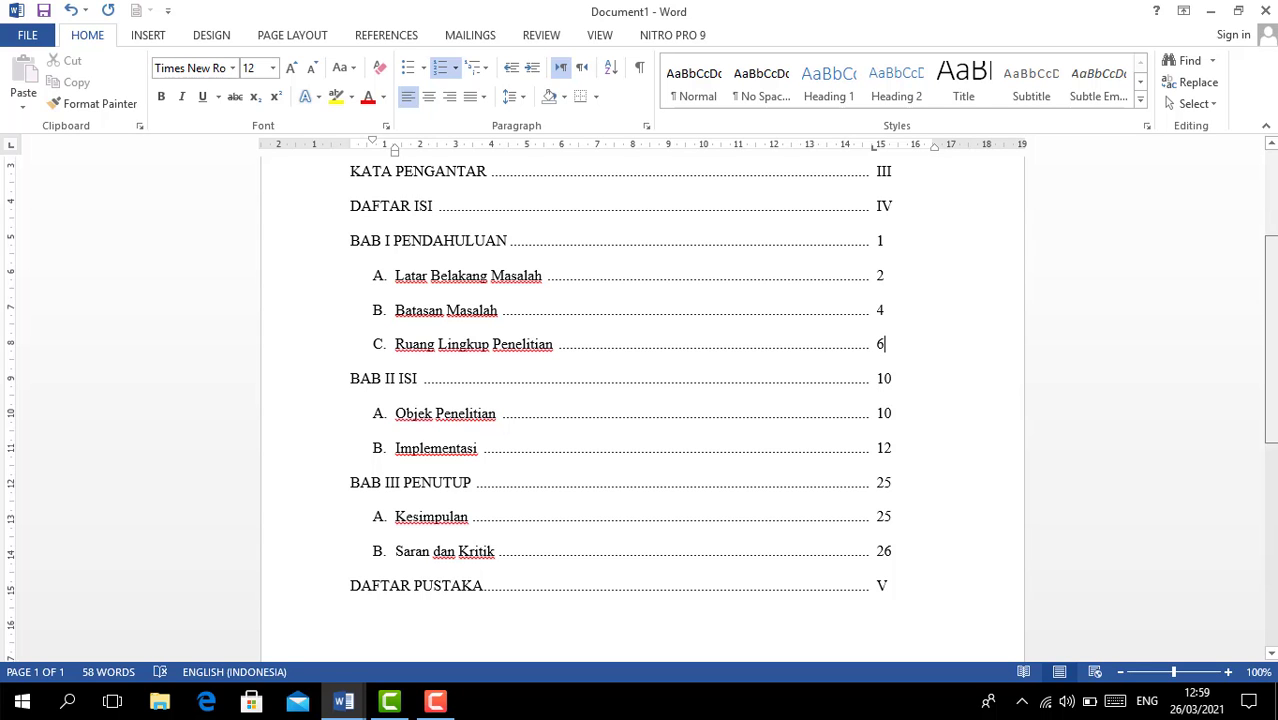
{"action": "left_click_drag", "start_coordinate": [1273, 311], "coordinate": [1274, 261]}
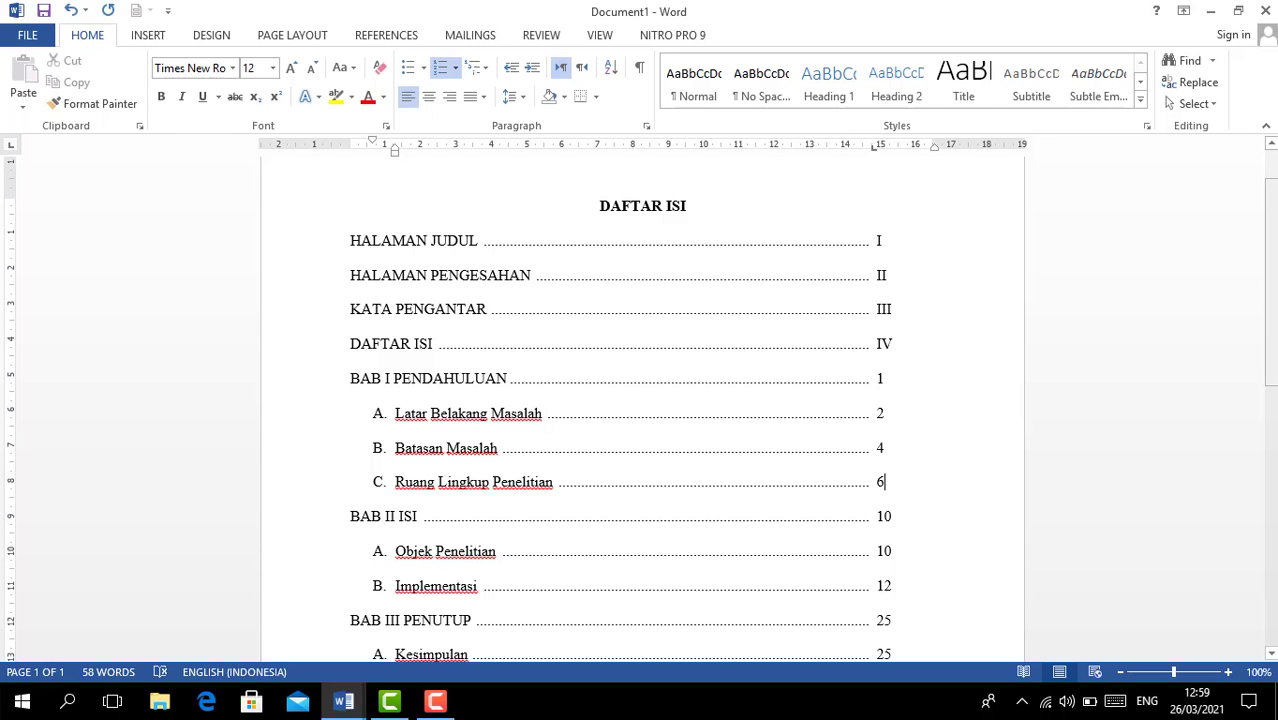
{"action": "scroll", "coordinate": [640, 407], "scroll_direction": "down", "scroll_amount": 1}
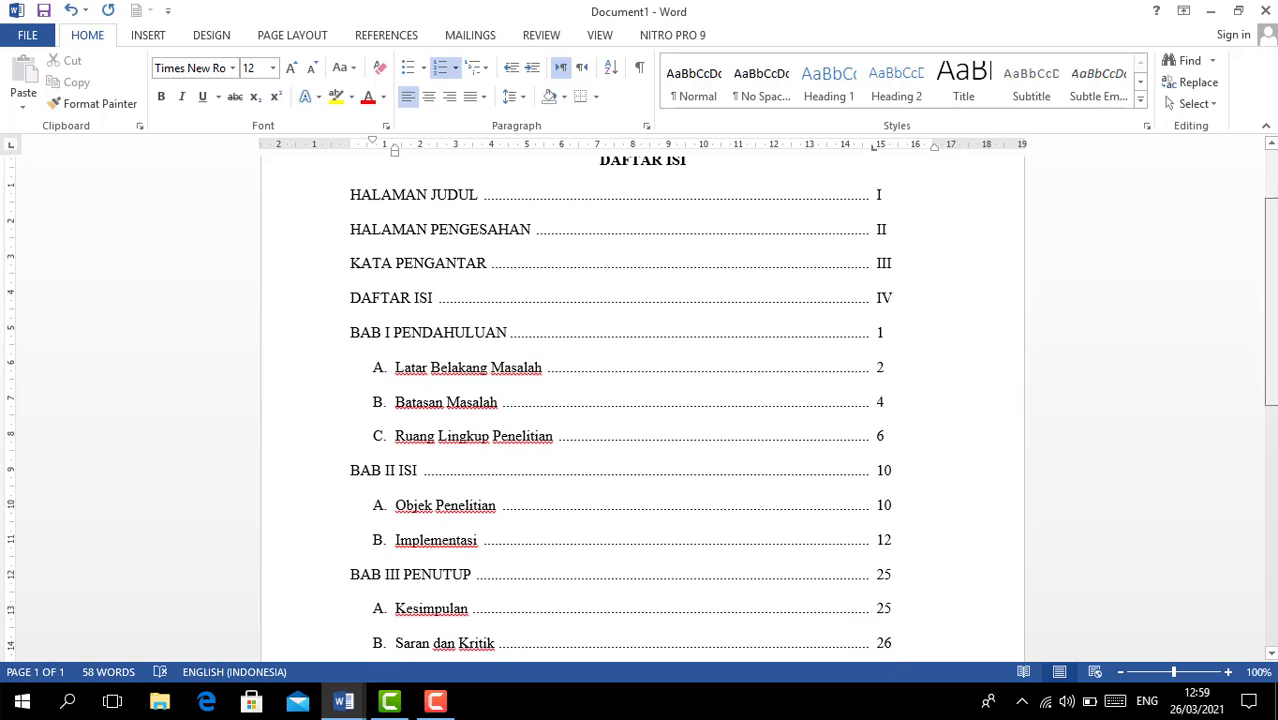
{"action": "left_click", "coordinate": [1212, 12]}
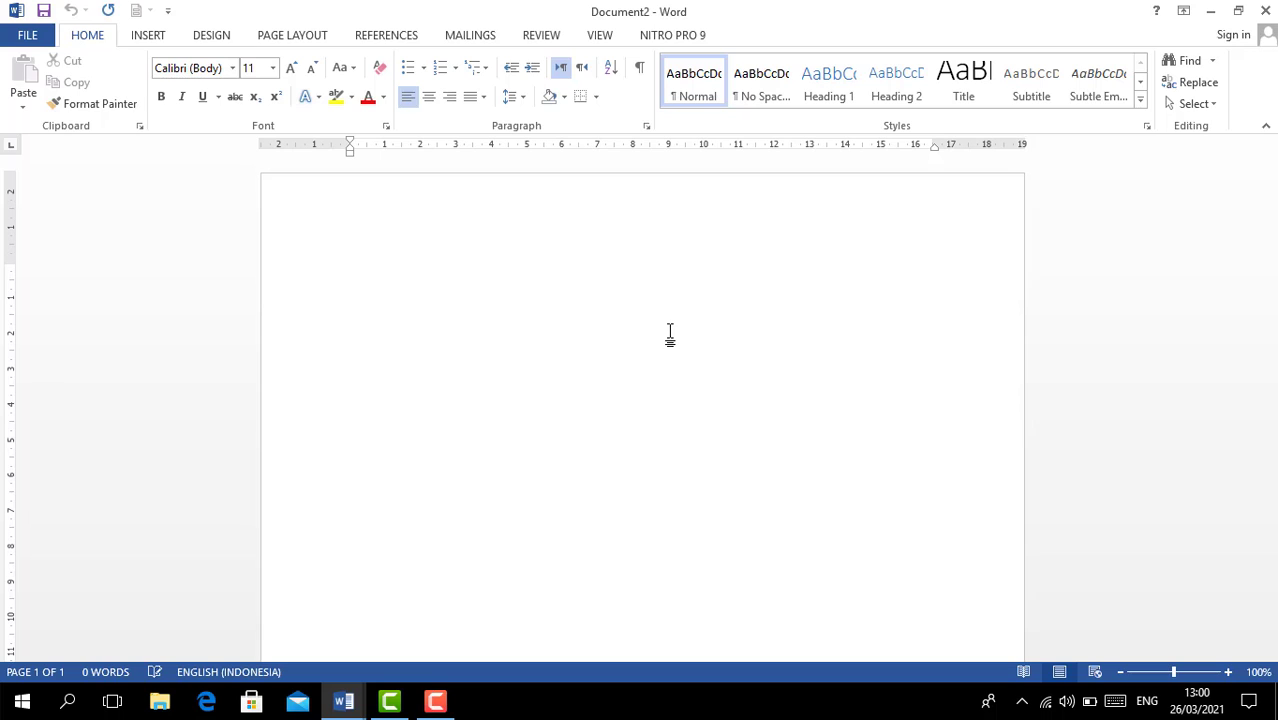
- Set a portrait 21,59 × 33 cm custom paper size and 0 pt paragraph spacing after
{"action": "left_click", "coordinate": [308, 42]}
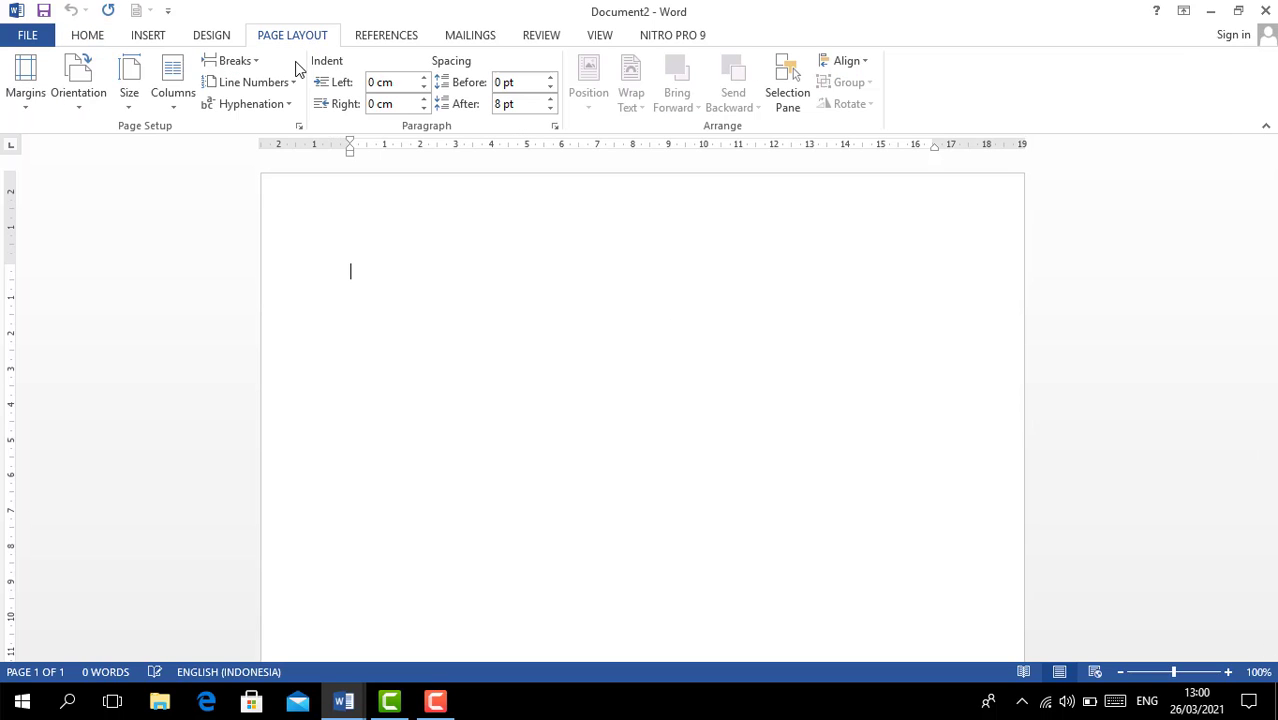
{"action": "left_click", "coordinate": [135, 80]}
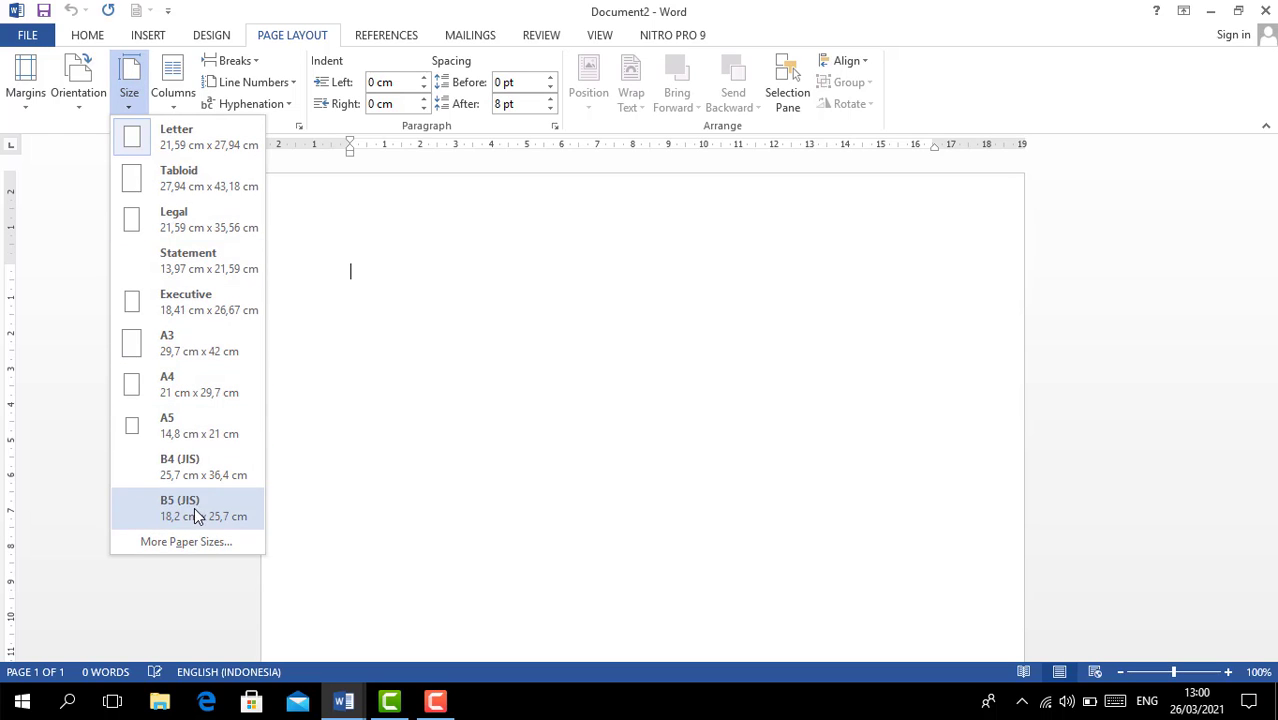
{"action": "left_click", "coordinate": [187, 542]}
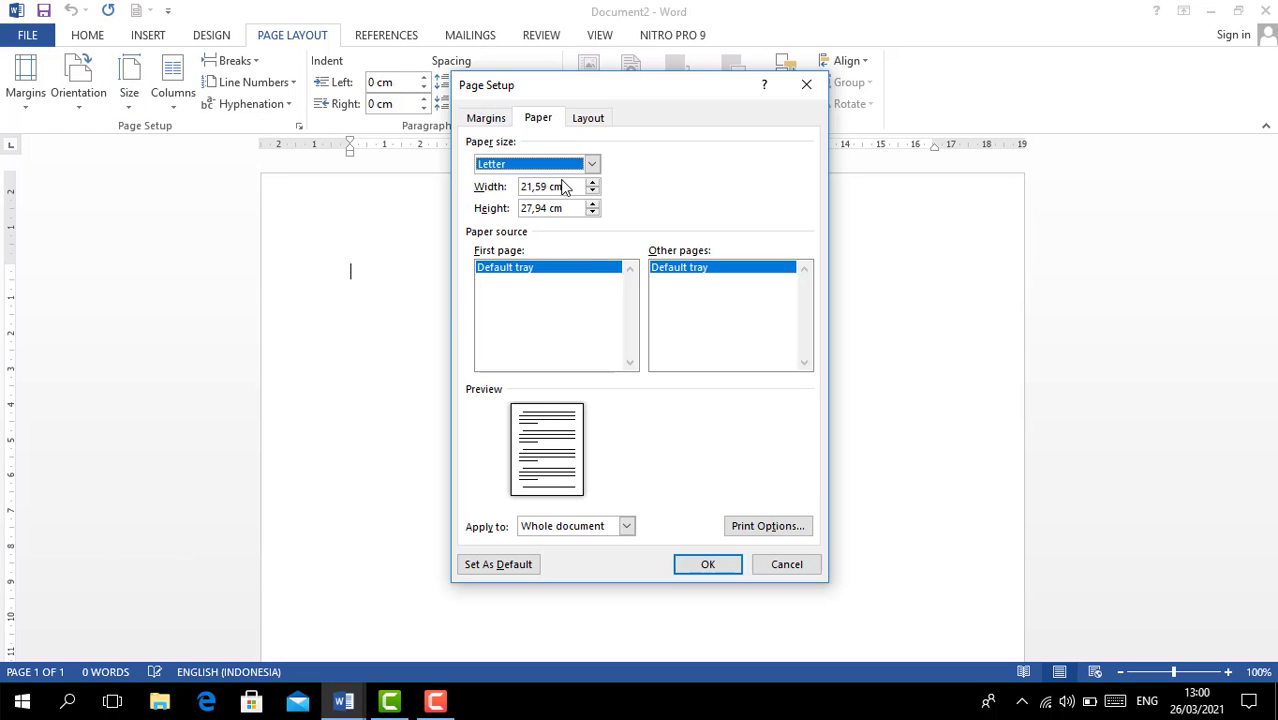
{"action": "left_click_drag", "start_coordinate": [564, 208], "coordinate": [461, 207]}
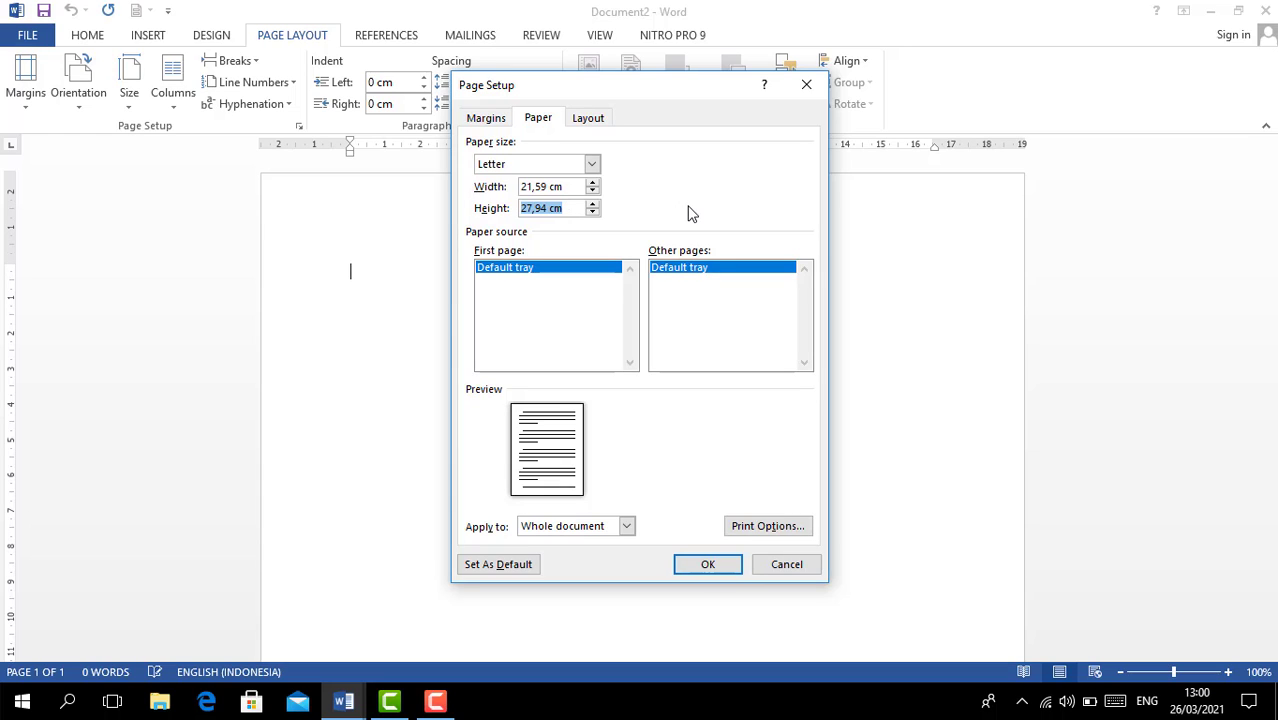
{"action": "type", "text": "33"}
{"action": "left_click", "coordinate": [487, 118]}
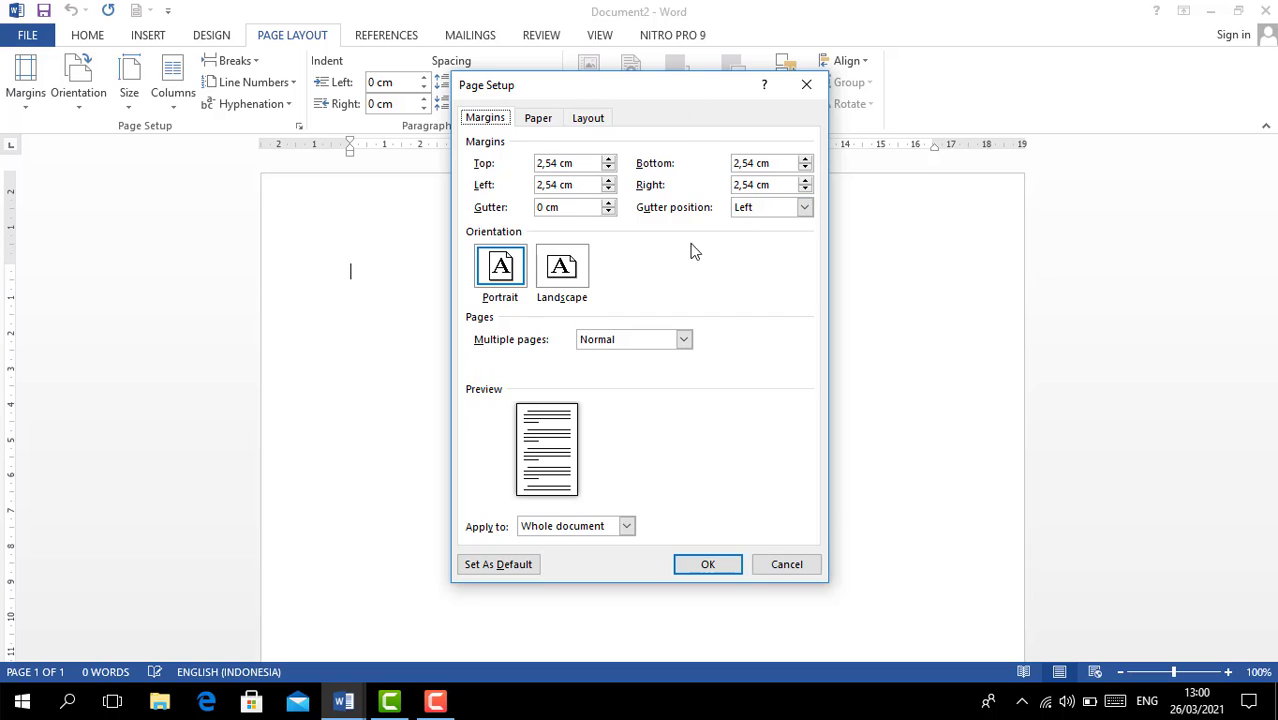
{"action": "left_click", "coordinate": [510, 262]}
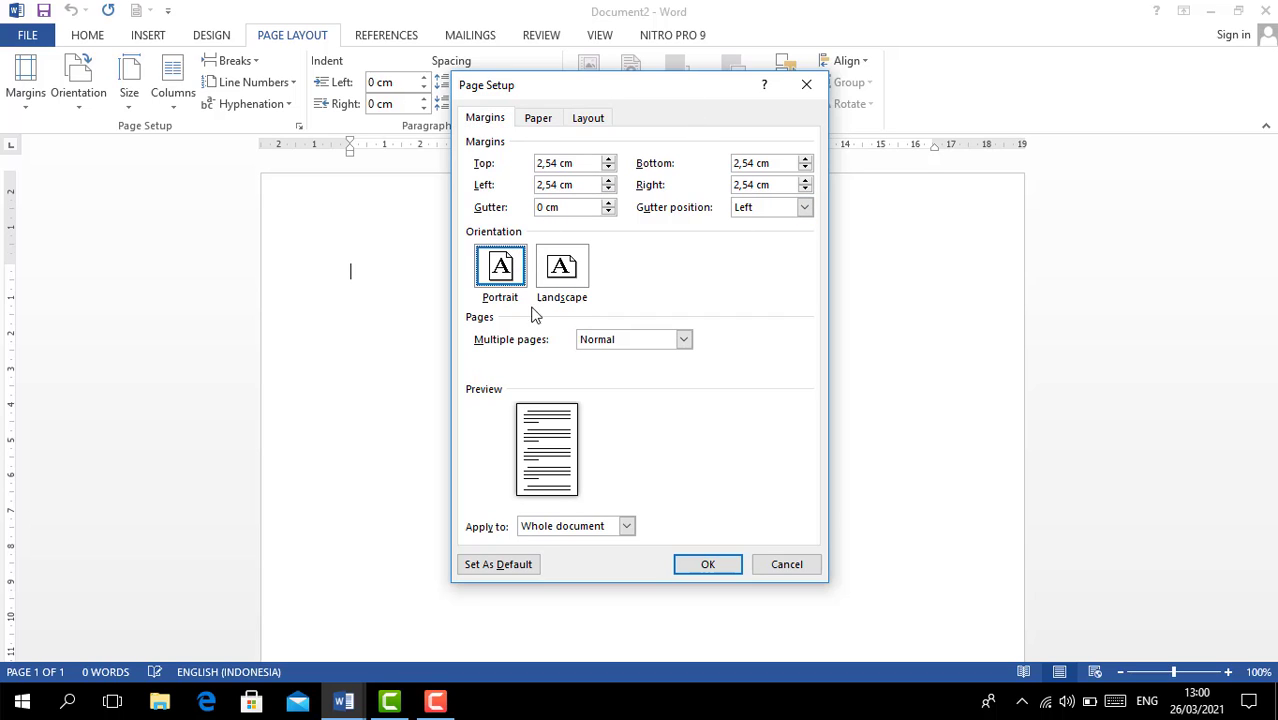
{"action": "left_click", "coordinate": [550, 121]}
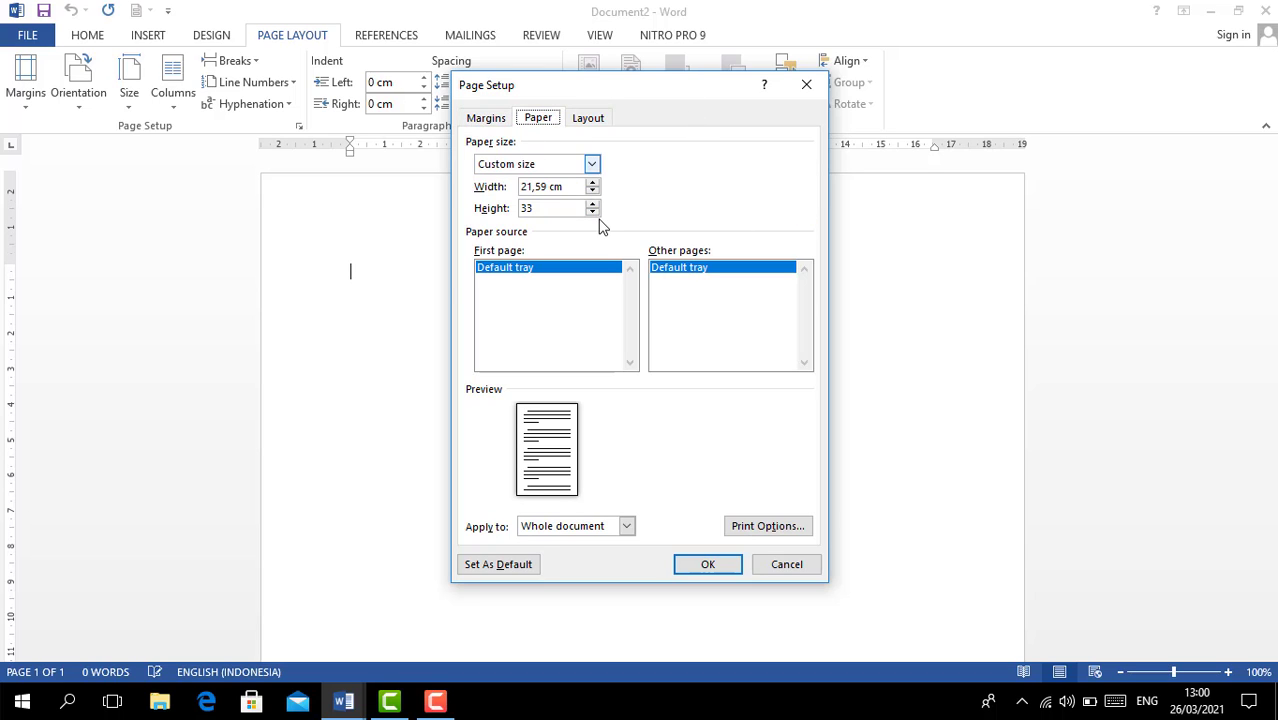
{"action": "left_click", "coordinate": [724, 563]}
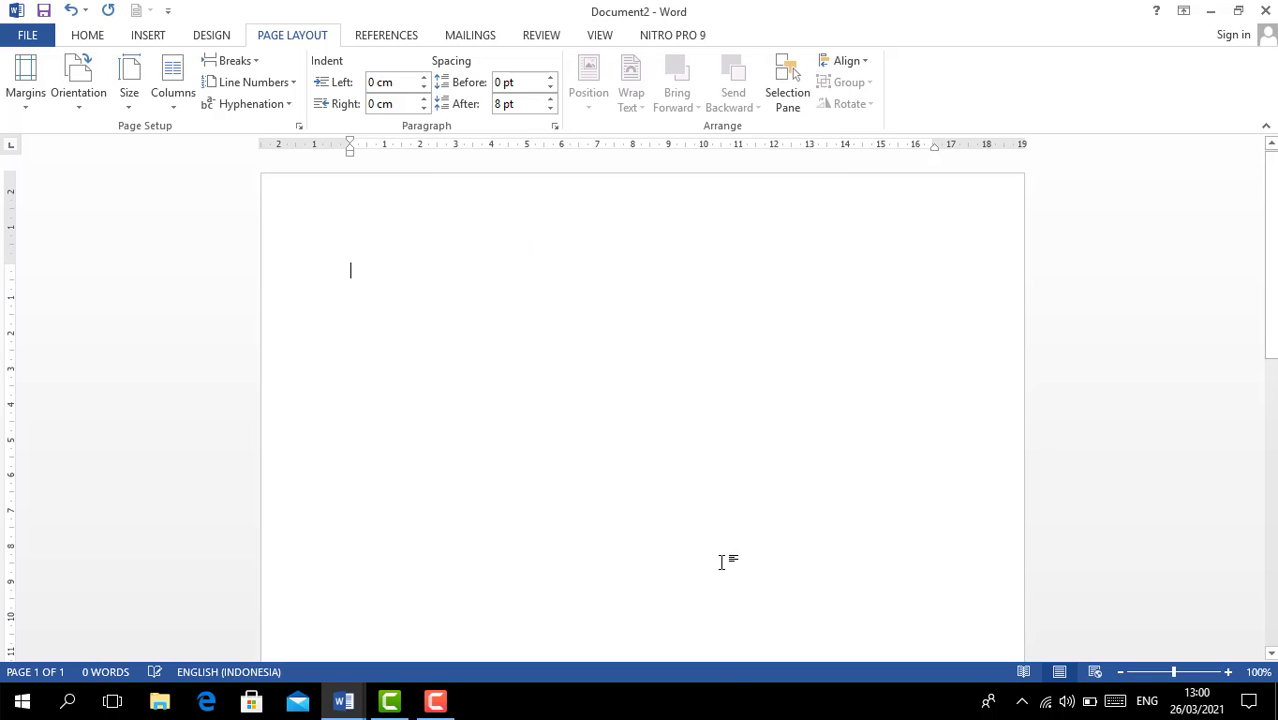
{"action": "left_click", "coordinate": [549, 109]}
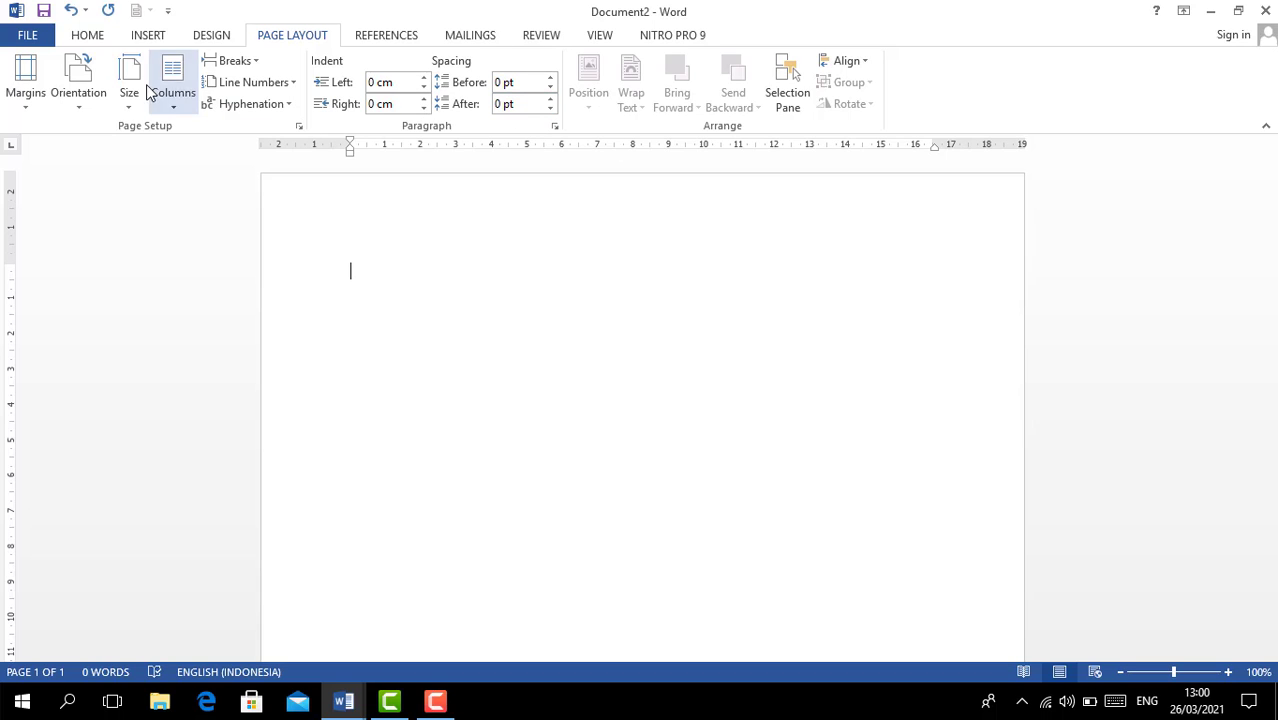
- Switch the font to Times New Roman 12 pt and type the heading 'DAFTAR ISI'
{"action": "left_click", "coordinate": [104, 42]}
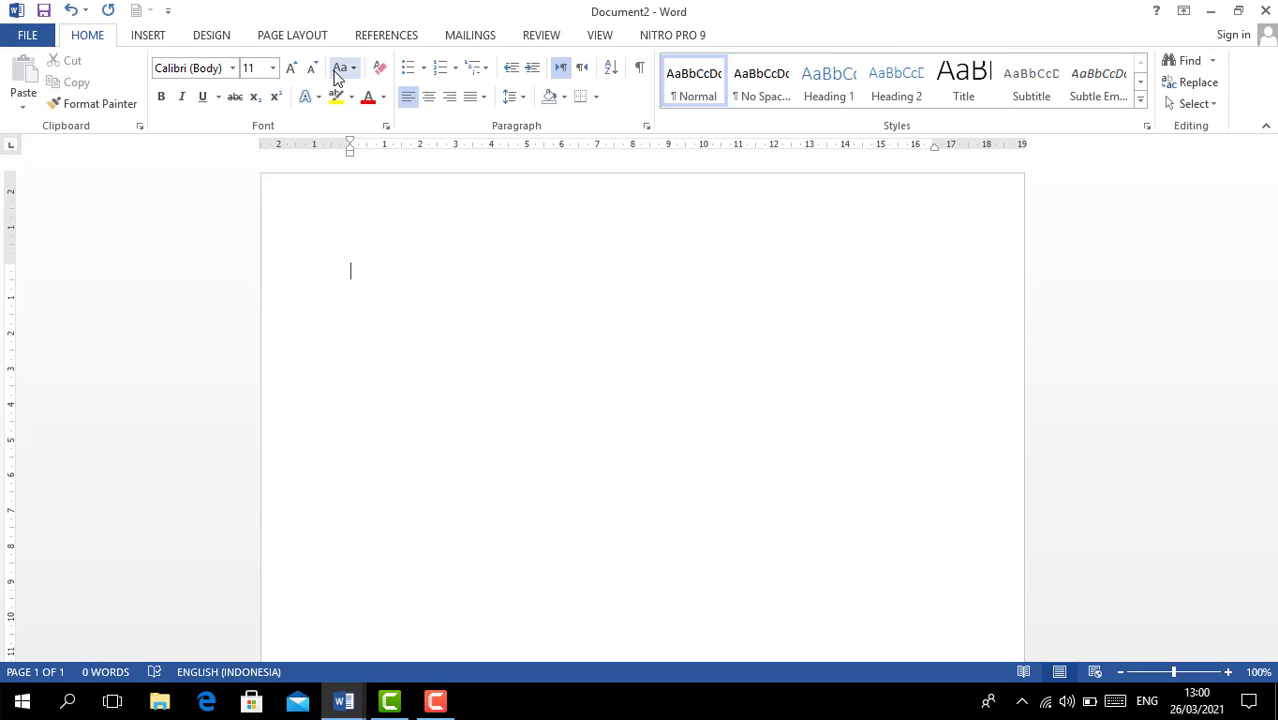
{"action": "left_click", "coordinate": [272, 68]}
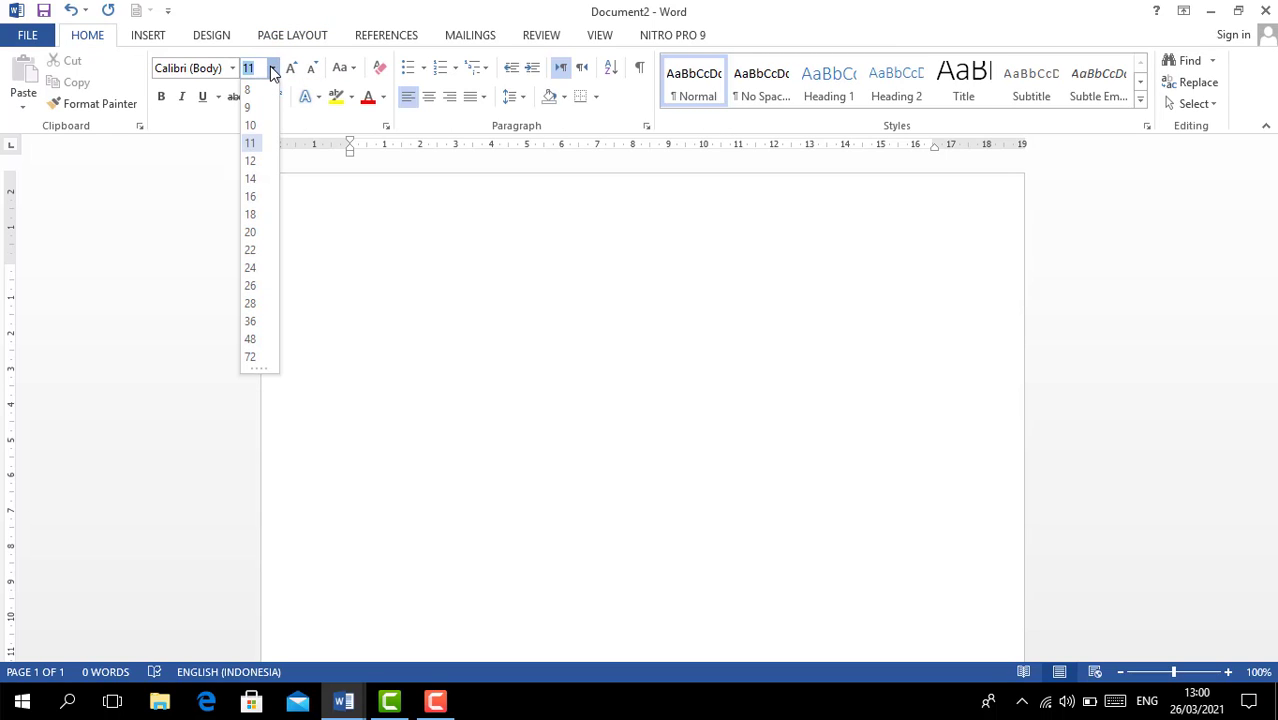
{"action": "left_click", "coordinate": [257, 166]}
{"action": "left_click", "coordinate": [234, 68]}
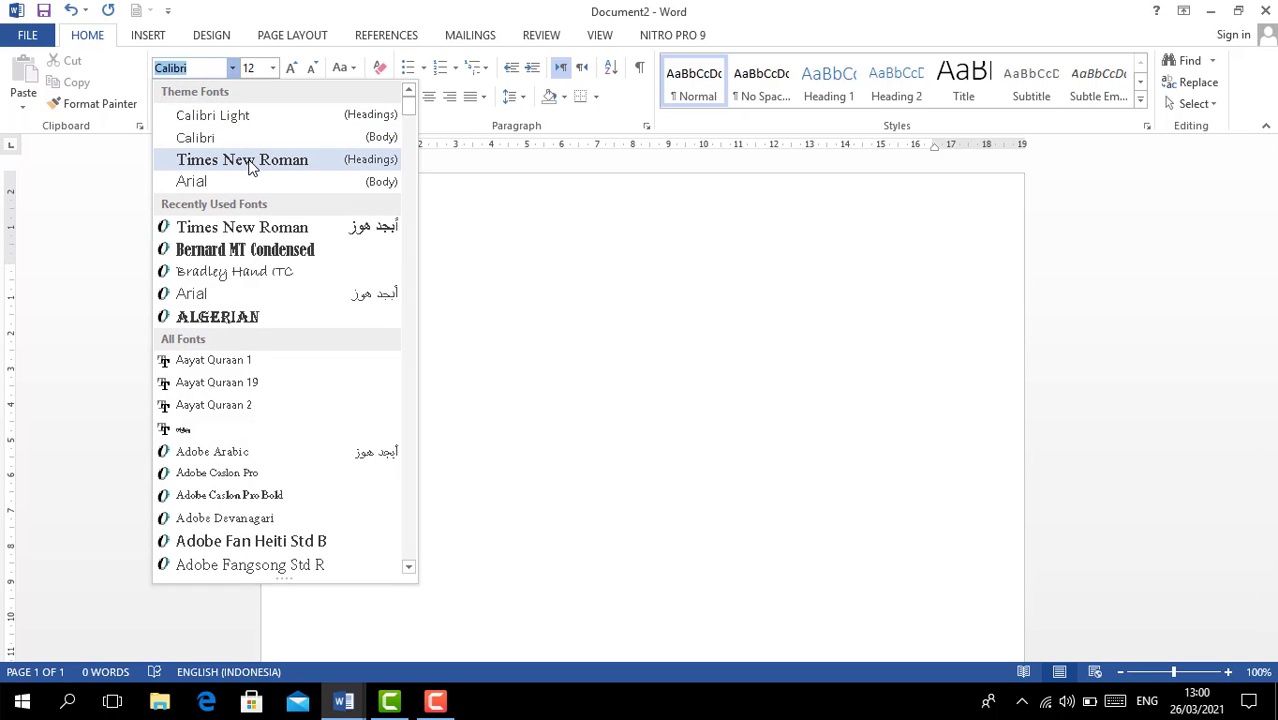
{"action": "left_click", "coordinate": [250, 167]}
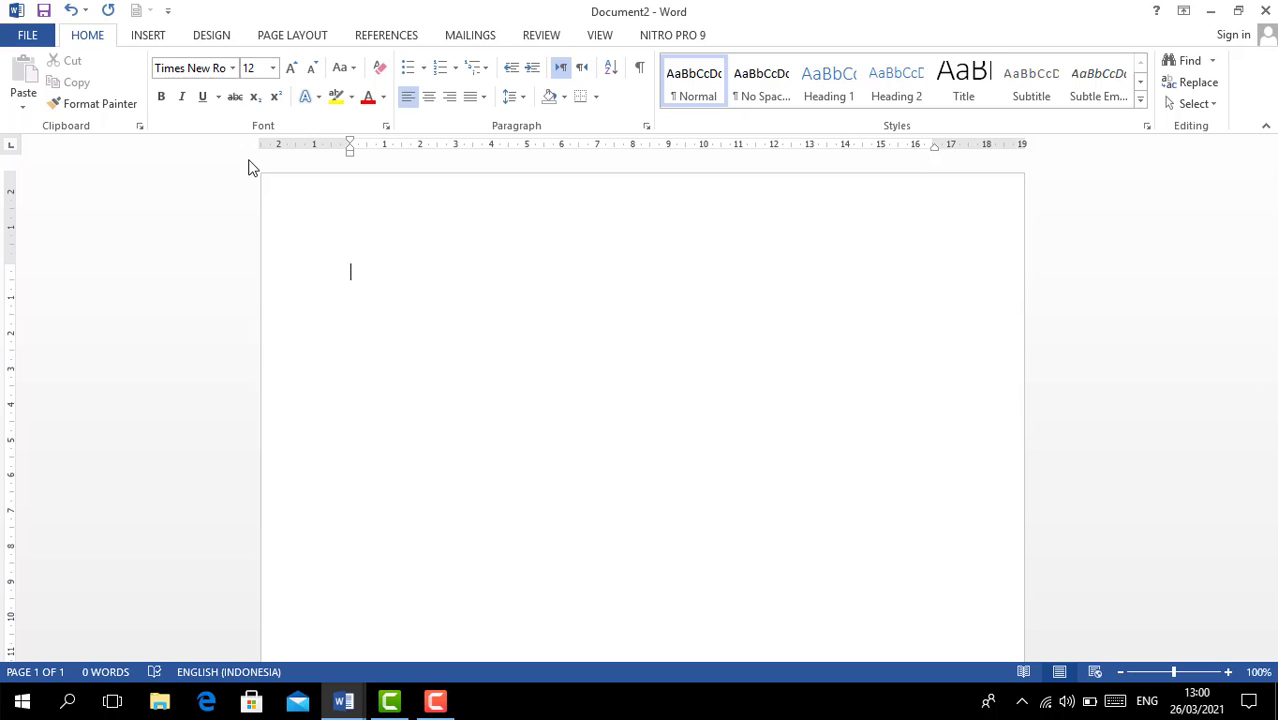
{"action": "type", "text": "DAFTAR ISI"}
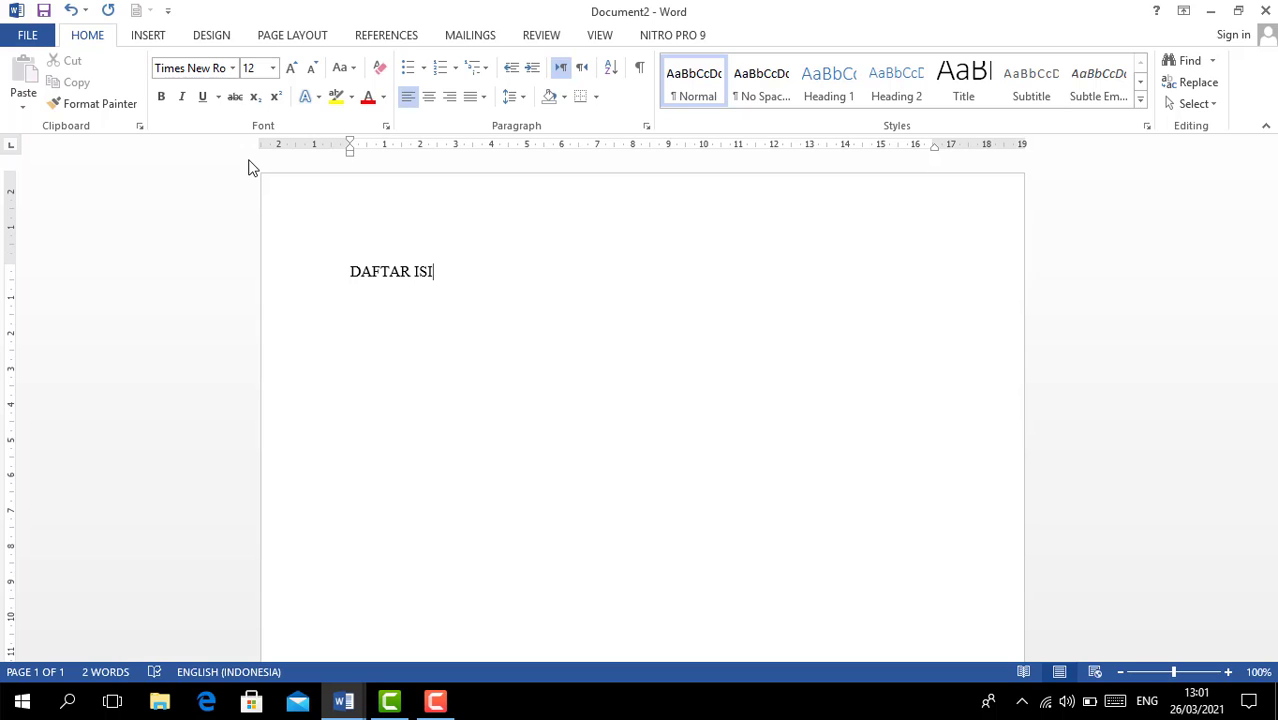
- Type 'HALAMAN JUDUL' on a new line beneath the 'DAFTAR ISI' heading
{"action": "key", "text": "Return"}
{"action": "type", "text": "HALAMAN JUDU"}
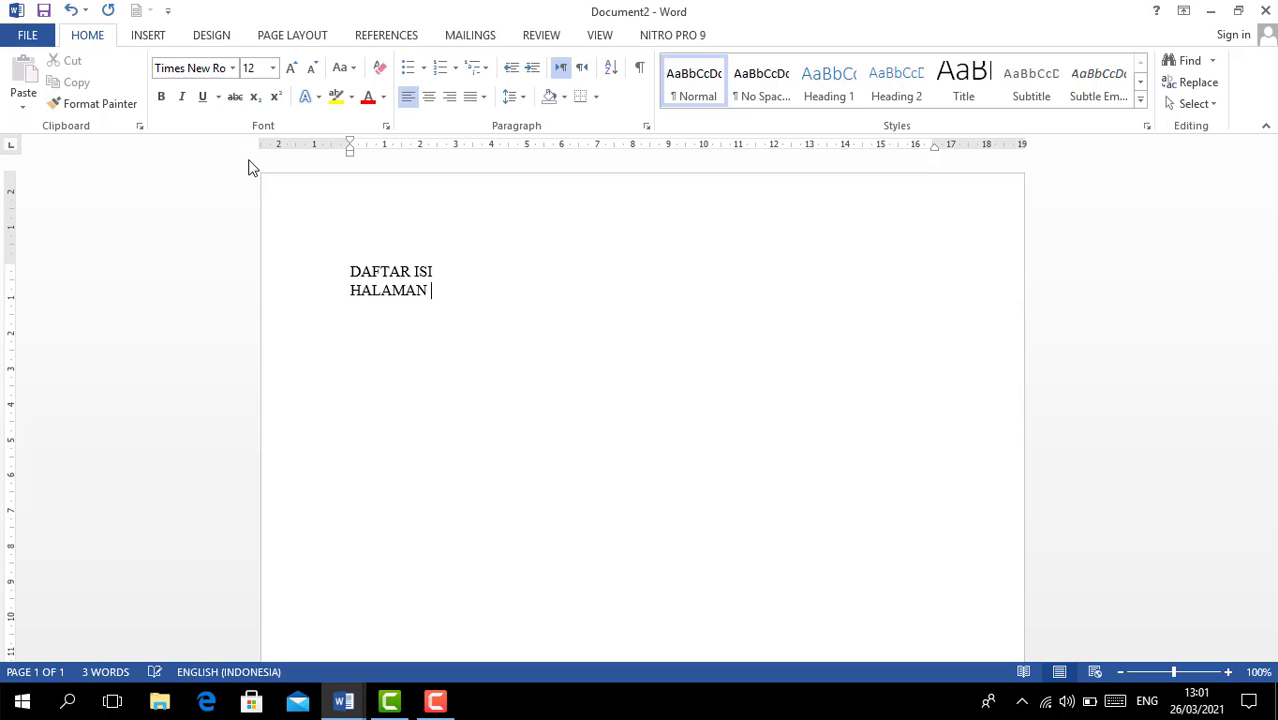
{"action": "type", "text": "L"}
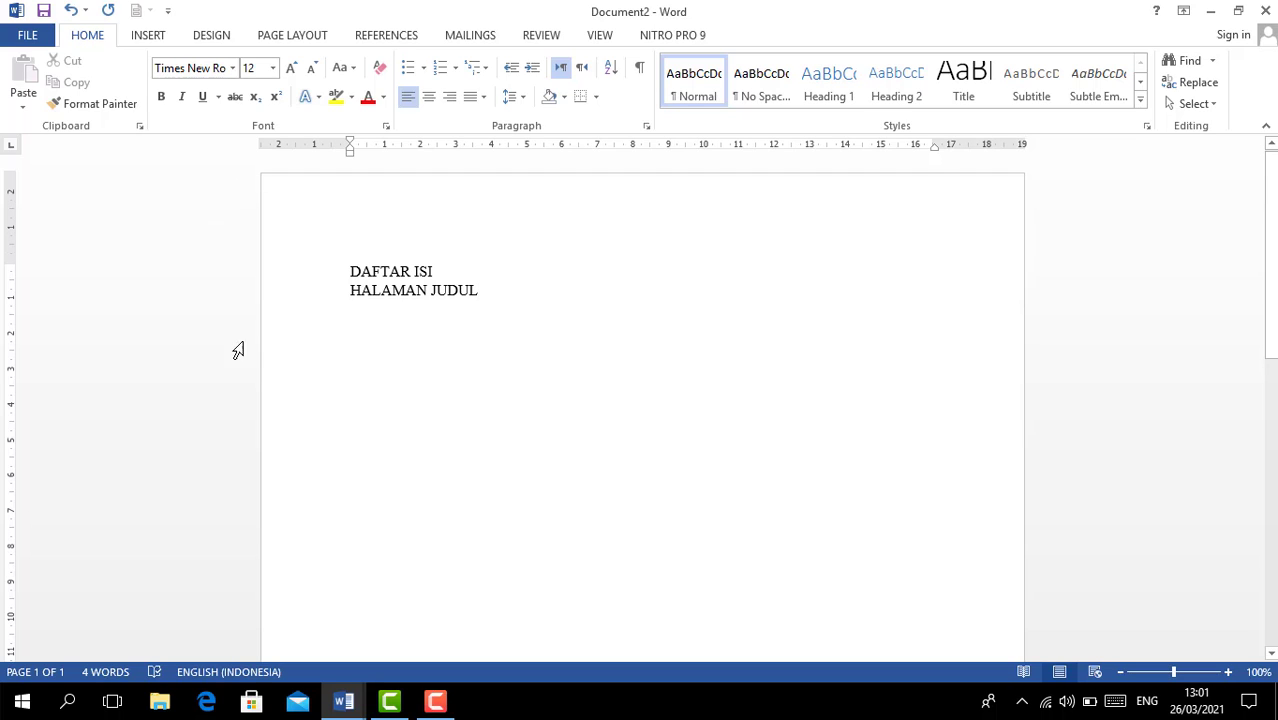
{"action": "left_click", "coordinate": [438, 702]}
{"action": "left_click", "coordinate": [1199, 622]}
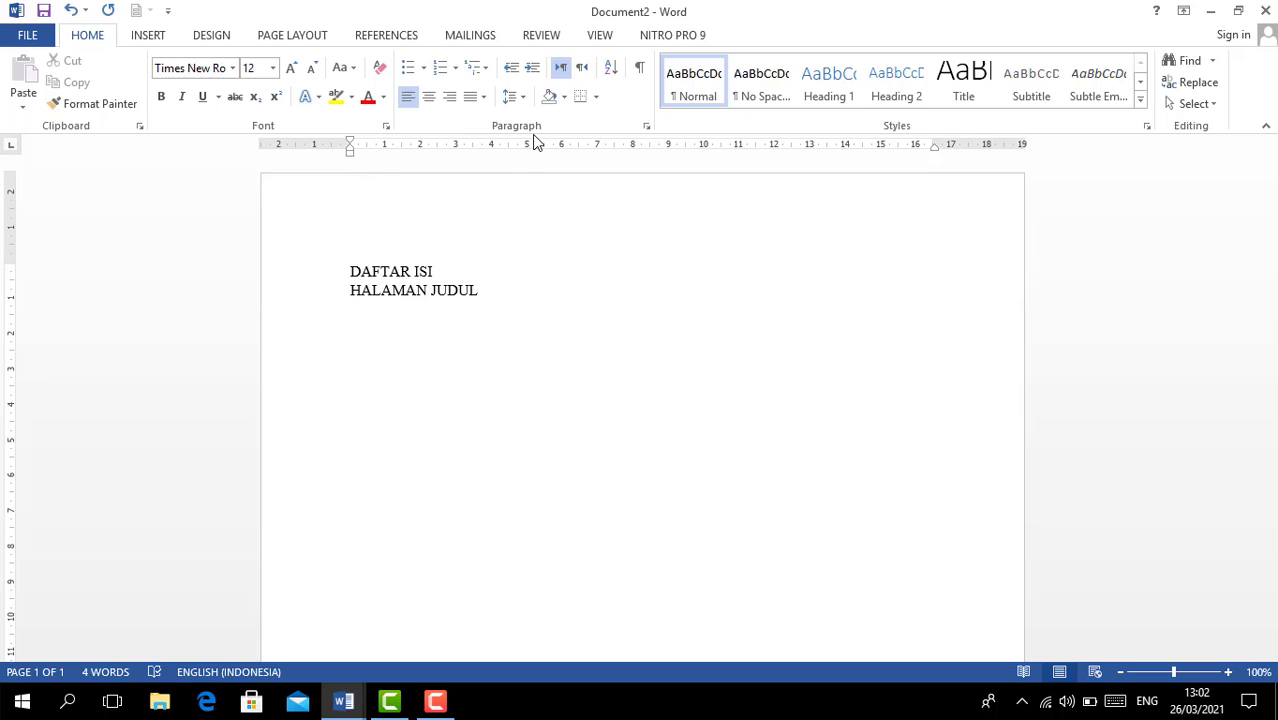
- Give the HALAMAN JUDUL line a 14,75 cm tab stop with a dotted leader
{"action": "left_click", "coordinate": [600, 36]}
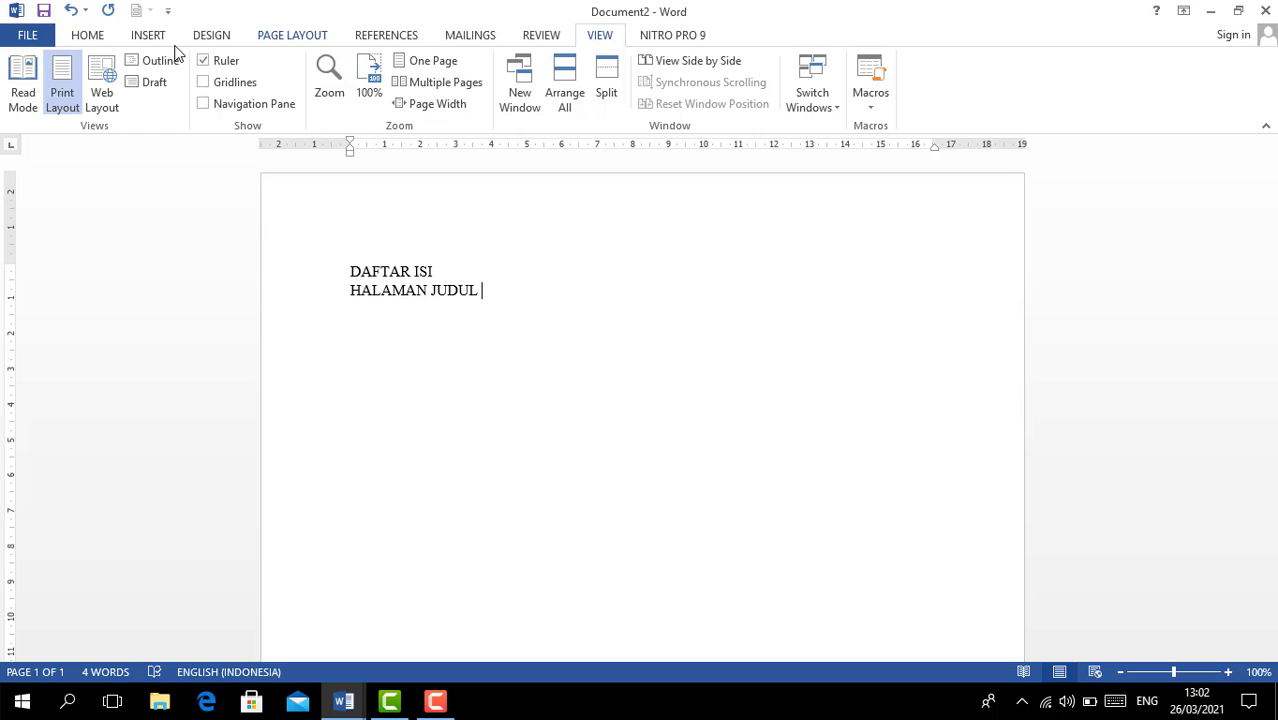
{"action": "left_click", "coordinate": [105, 42]}
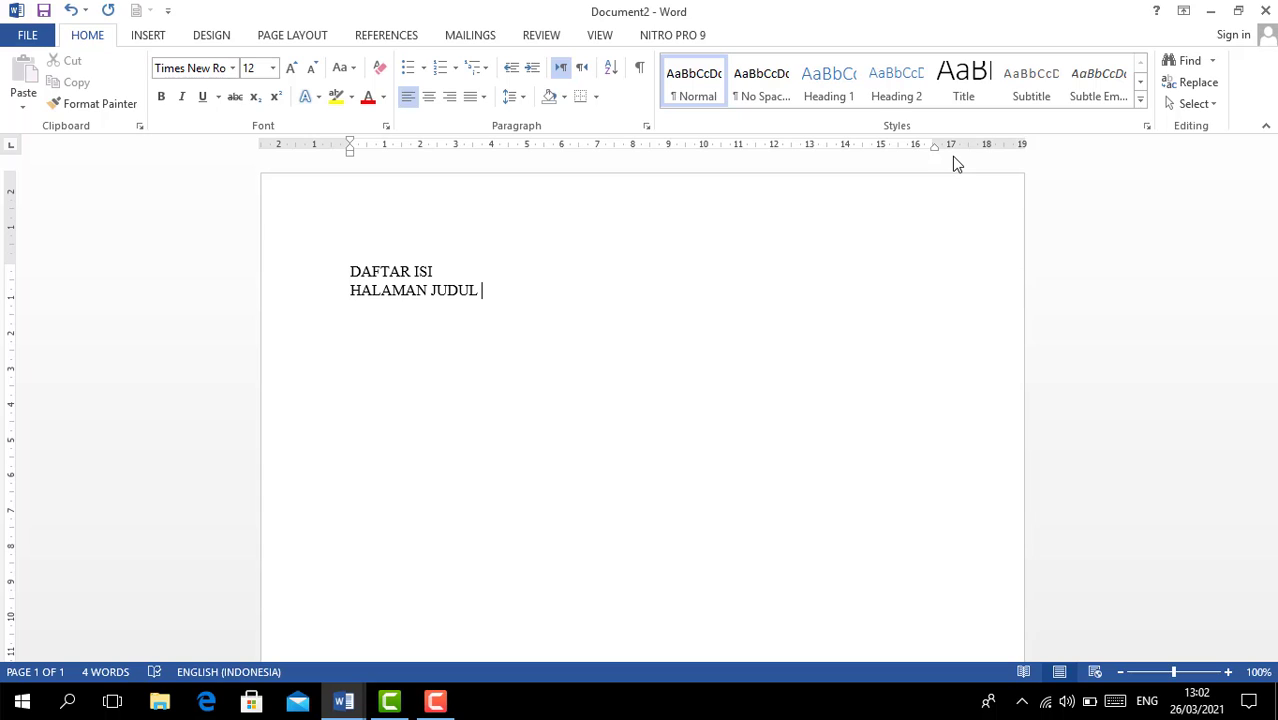
{"action": "left_click", "coordinate": [871, 147]}
{"action": "double_click", "coordinate": [876, 150]}
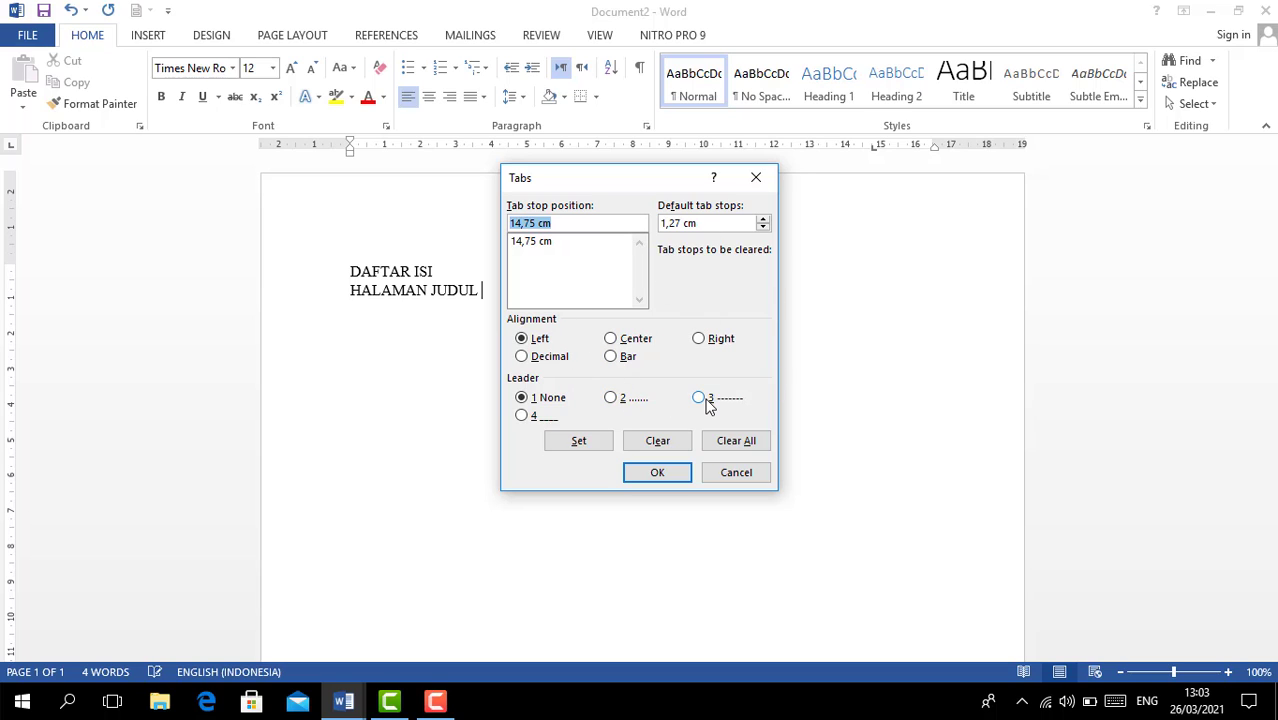
{"action": "left_click", "coordinate": [613, 398]}
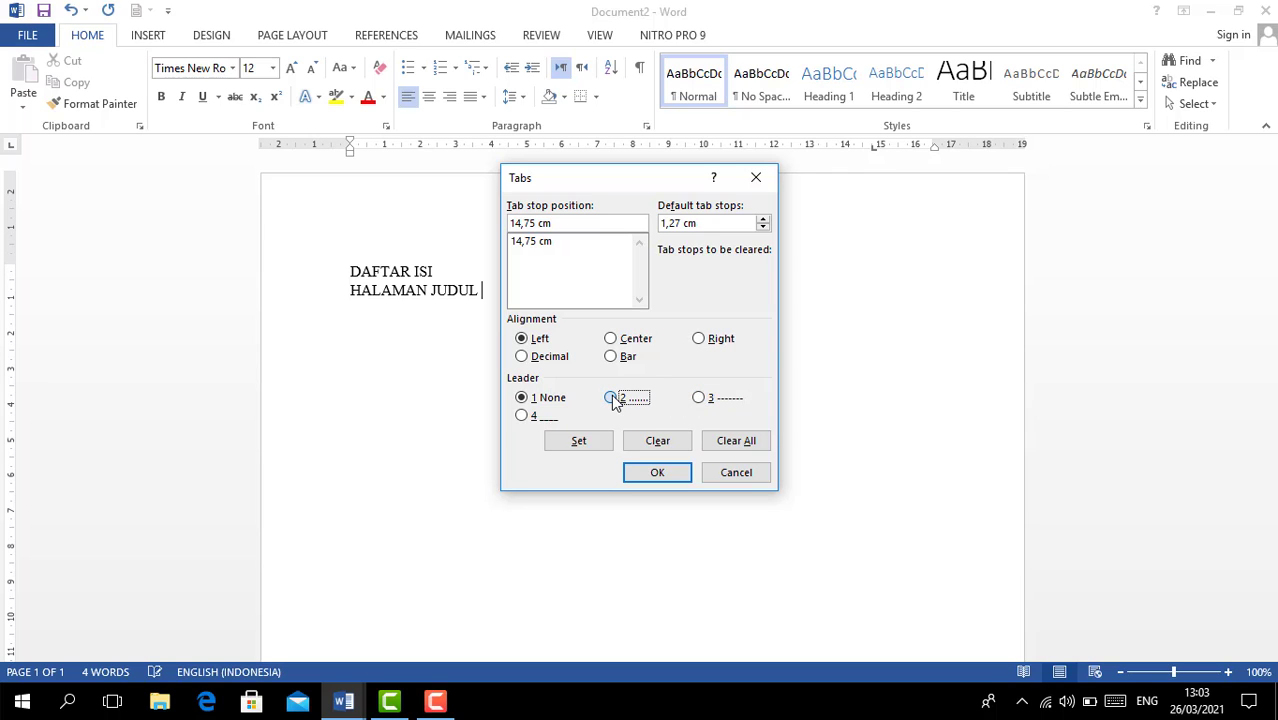
{"action": "left_click", "coordinate": [604, 448]}
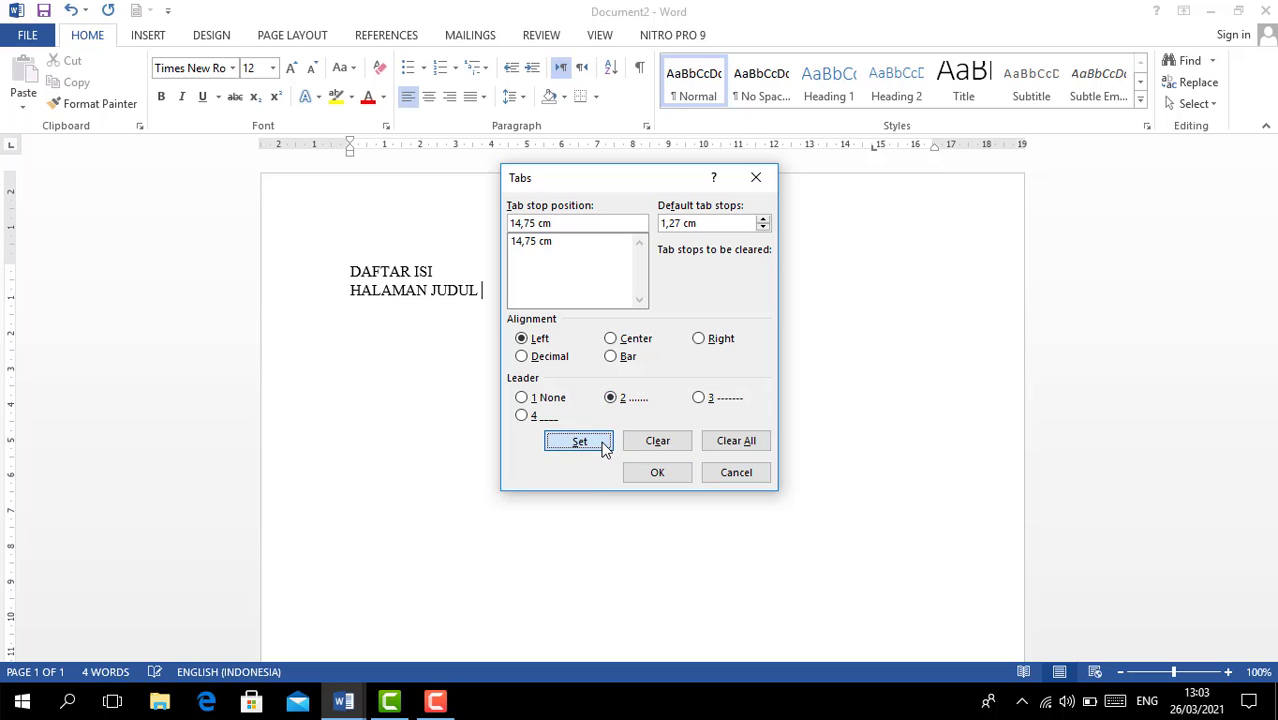
{"action": "left_click", "coordinate": [664, 479]}
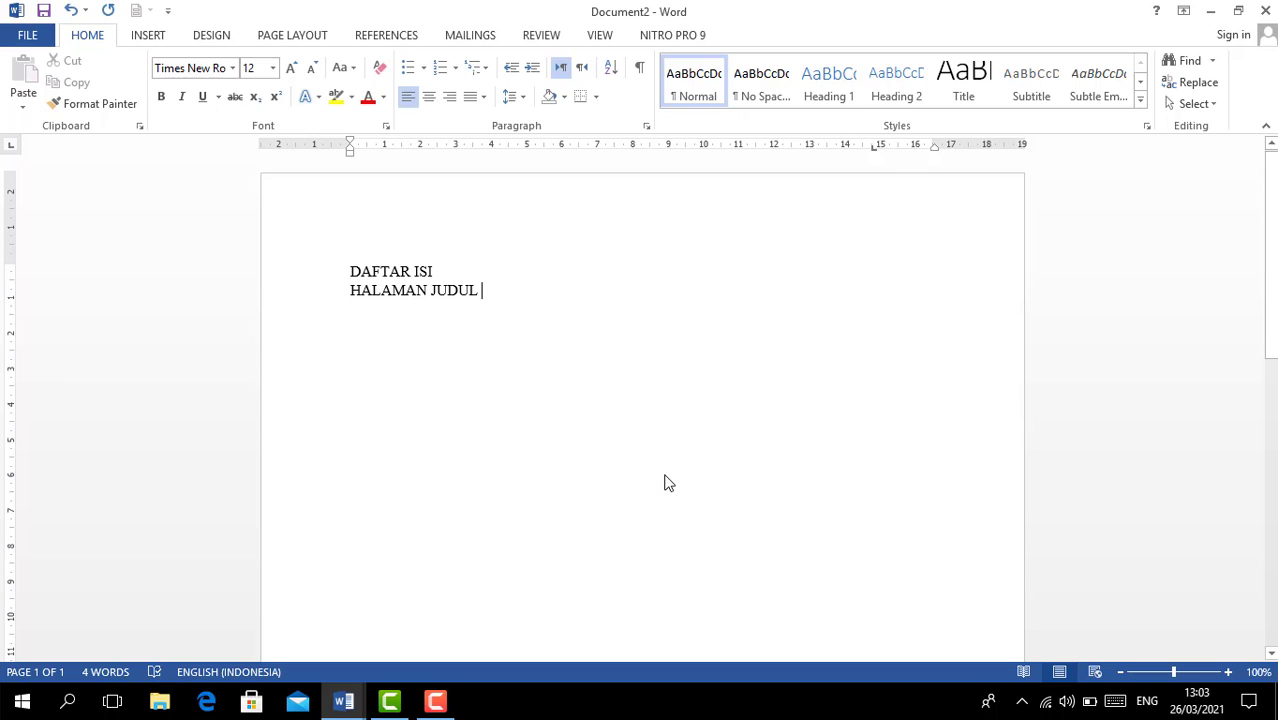
- Finish HALAMAN JUDUL with page I and add HALAMAN PENGESAHAN with page II
{"action": "key", "text": "Tab"}
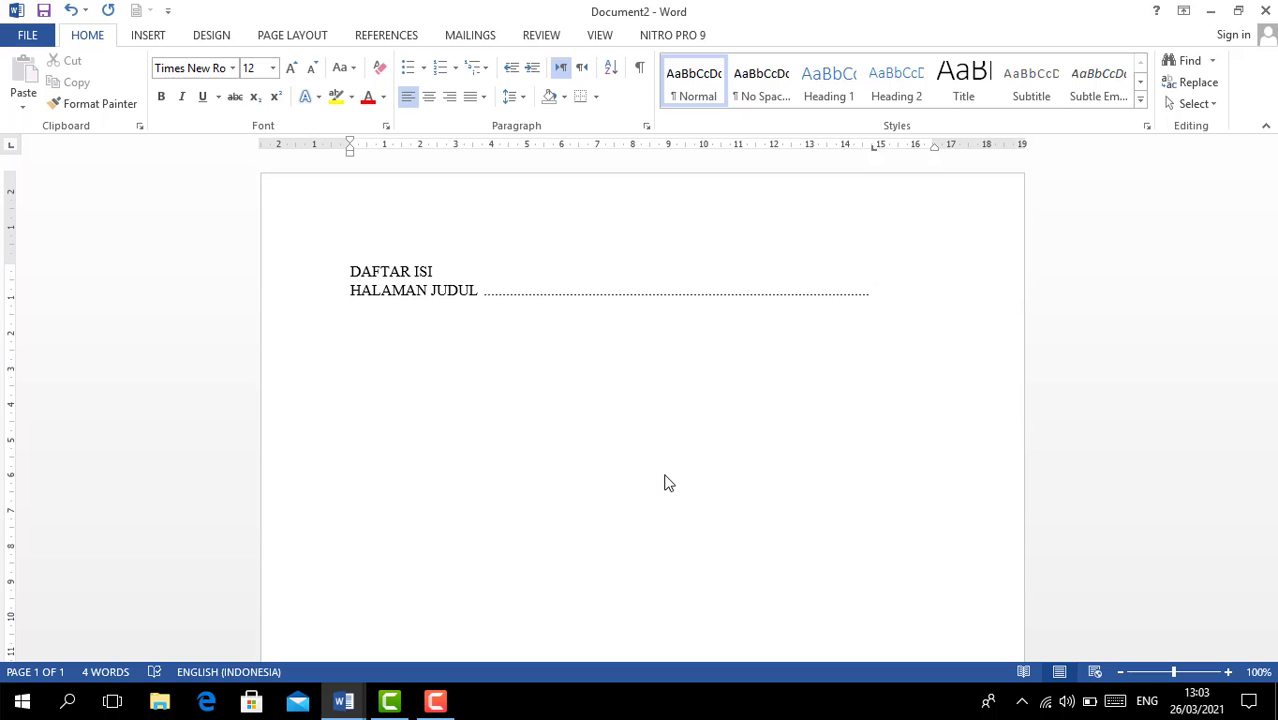
{"action": "type", "text": "i"}
{"action": "key", "text": "BackSpace"}
{"action": "type", "text": "I"}
{"action": "key", "text": "Return"}
{"action": "type", "text": "HALAMAN PENGE"}
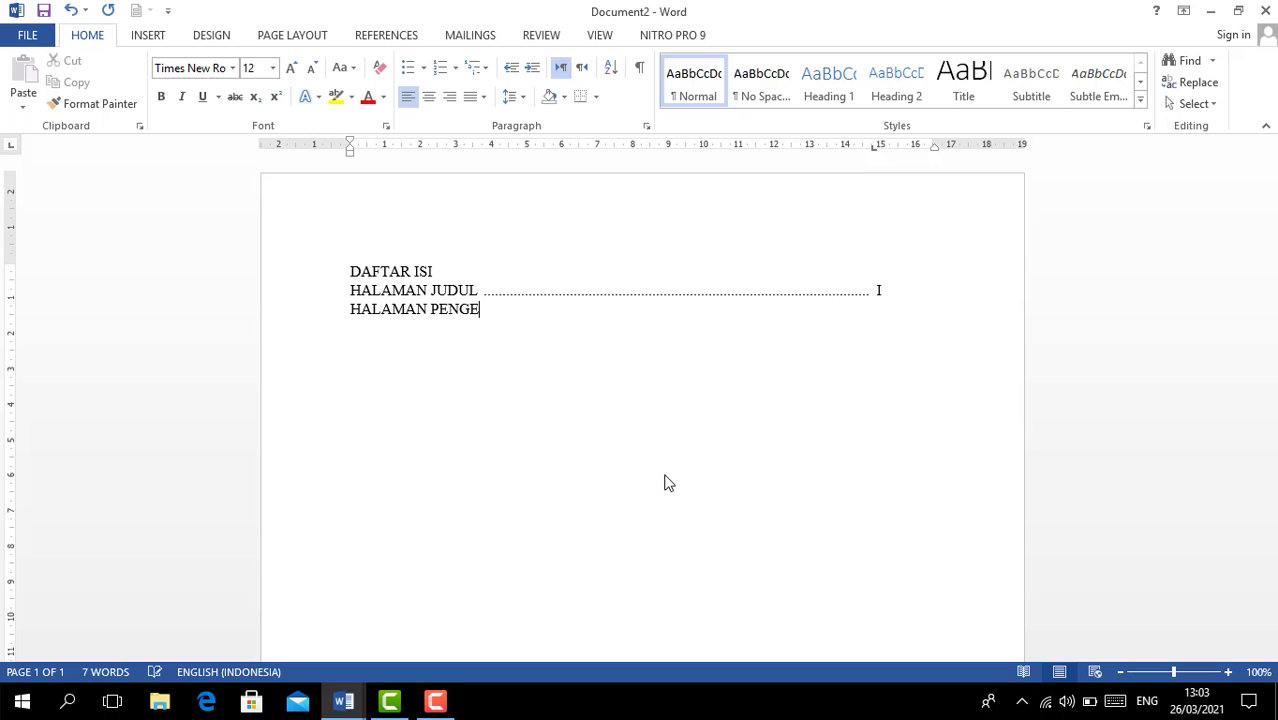
{"action": "type", "text": "SAHAN"}
{"action": "key", "text": "Tab"}
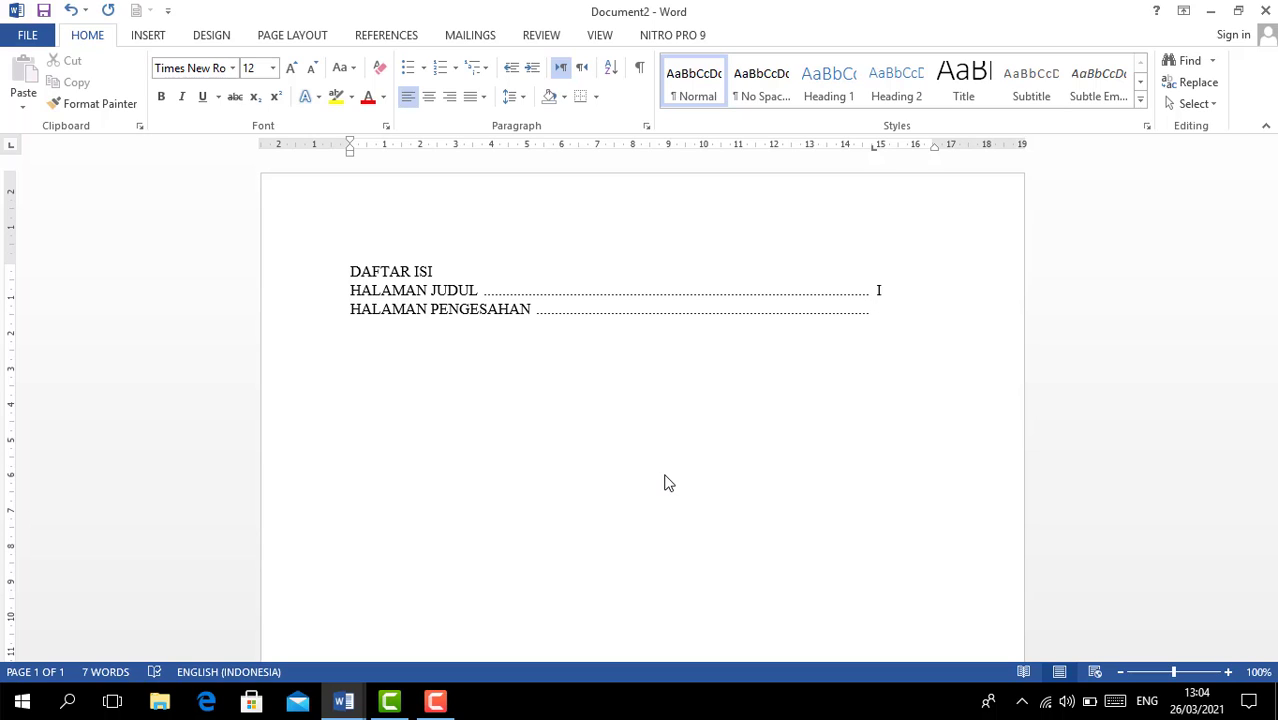
{"action": "type", "text": "II"}
{"action": "key", "text": "Return"}
- Add KATA PENGANTAR with page III and begin a DAFTAR ISI line below it
{"action": "type", "text": "HALAMAN"}
{"action": "key", "text": "BackSpace"}
{"action": "key", "text": "BackSpace"}
{"action": "key", "text": "BackSpace"}
{"action": "key", "text": "BackSpace"}
{"action": "key", "text": "BackSpace"}
{"action": "key", "text": "BackSpace"}
{"action": "key", "text": "BackSpace"}
{"action": "type", "text": "KATA PENGANT"}
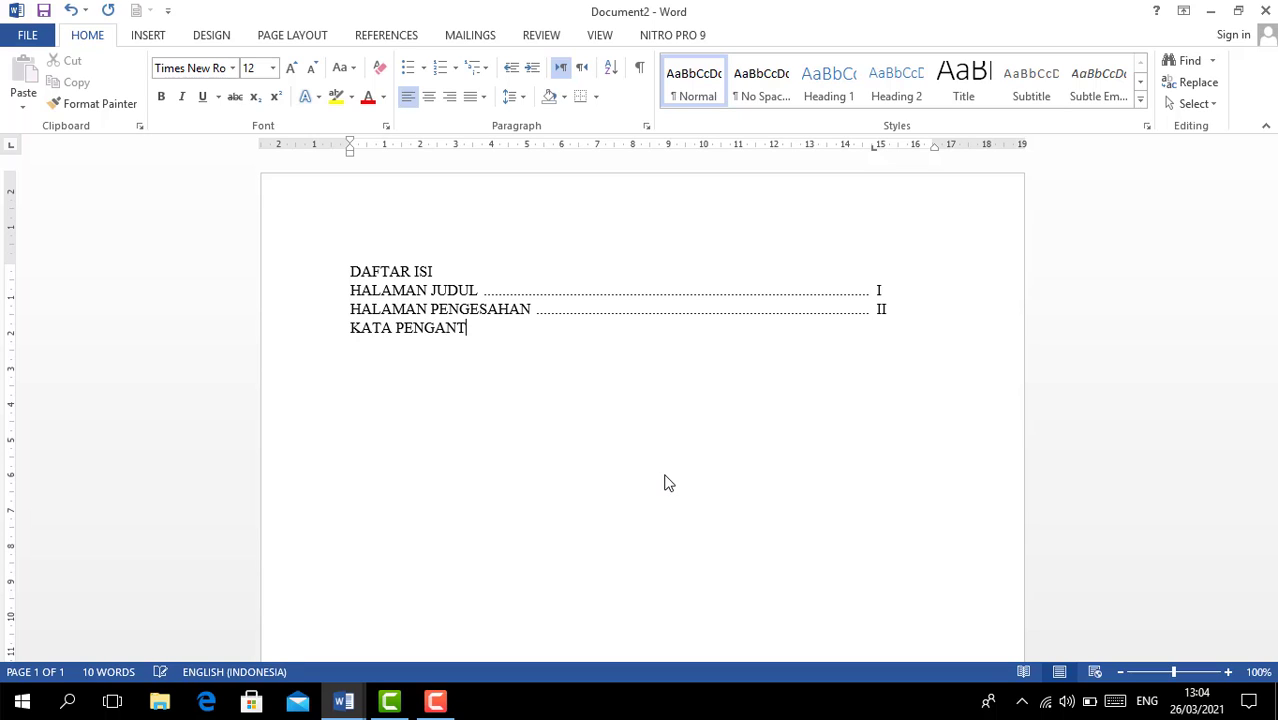
{"action": "type", "text": "AR"}
{"action": "key", "text": "Tab"}
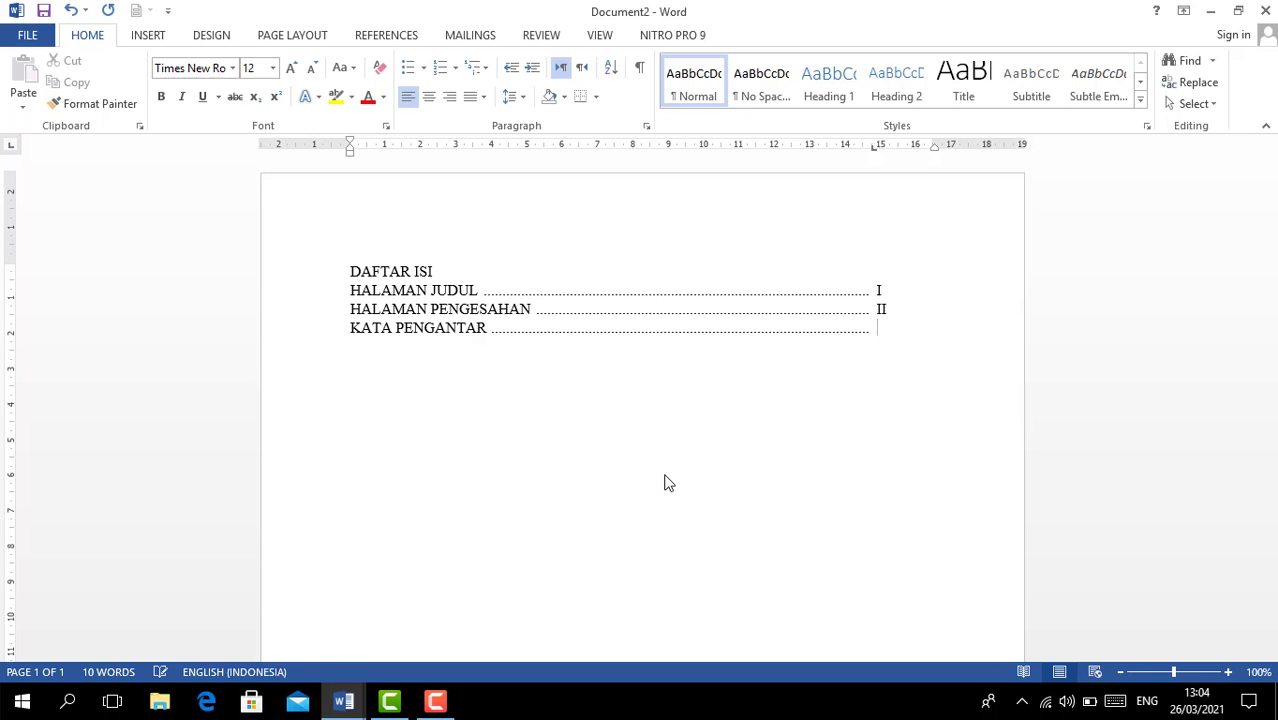
{"action": "type", "text": "III"}
{"action": "key", "text": "Return"}
{"action": "type", "text": "DAFTAR ISI"}
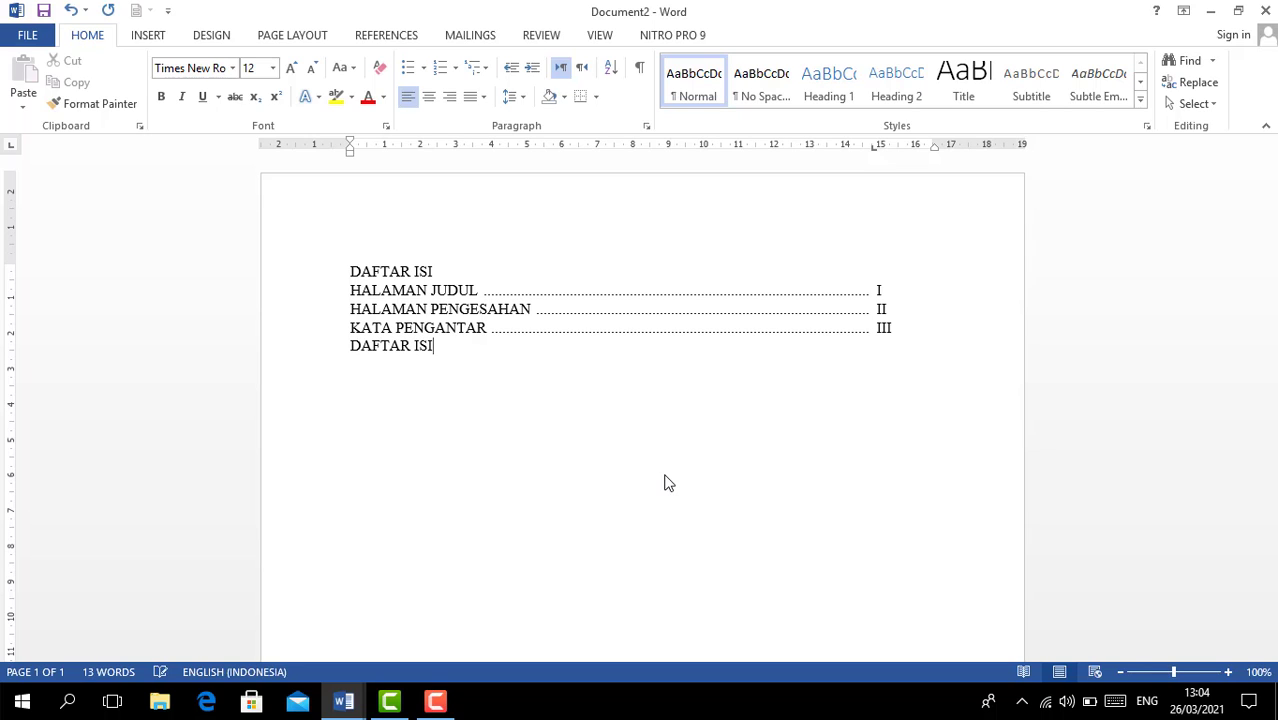
- Complete DAFTAR ISI with page IV and add BAB I PENDAHULUAN with page 1
{"action": "key", "text": "Tab"}
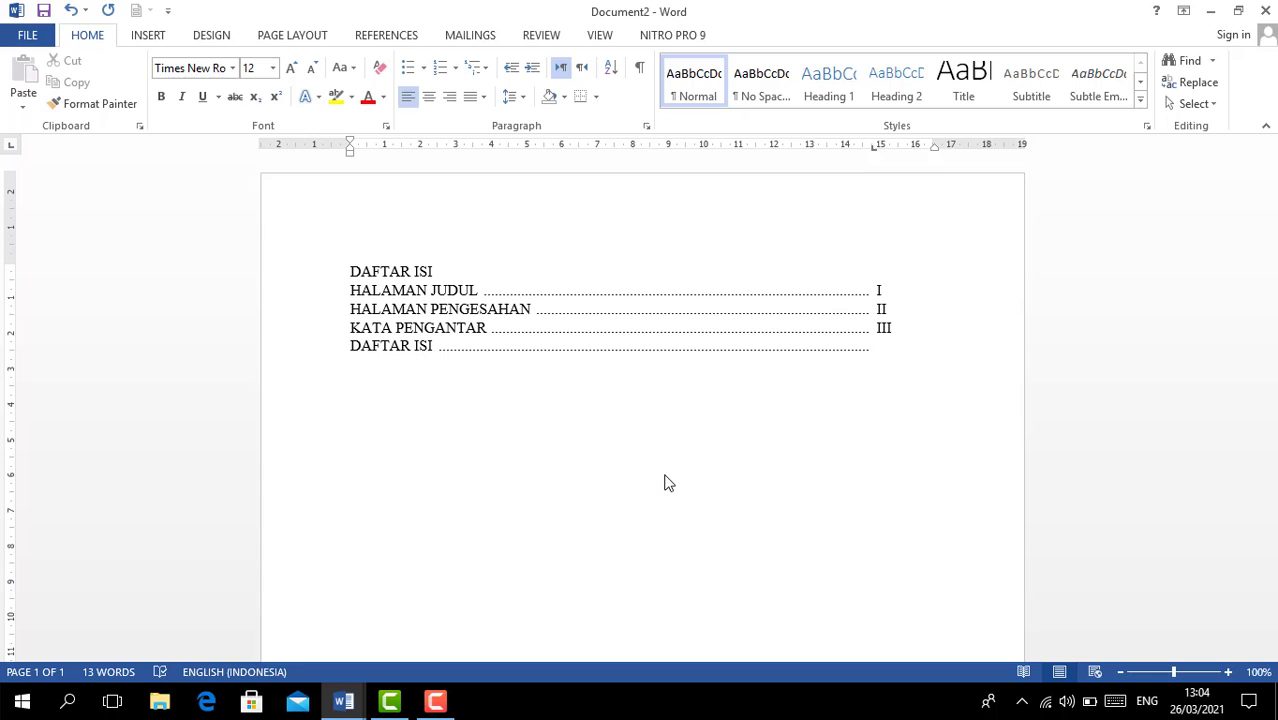
{"action": "type", "text": "IV"}
{"action": "key", "text": "Return"}
{"action": "type", "text": "BAB I PENDAH"}
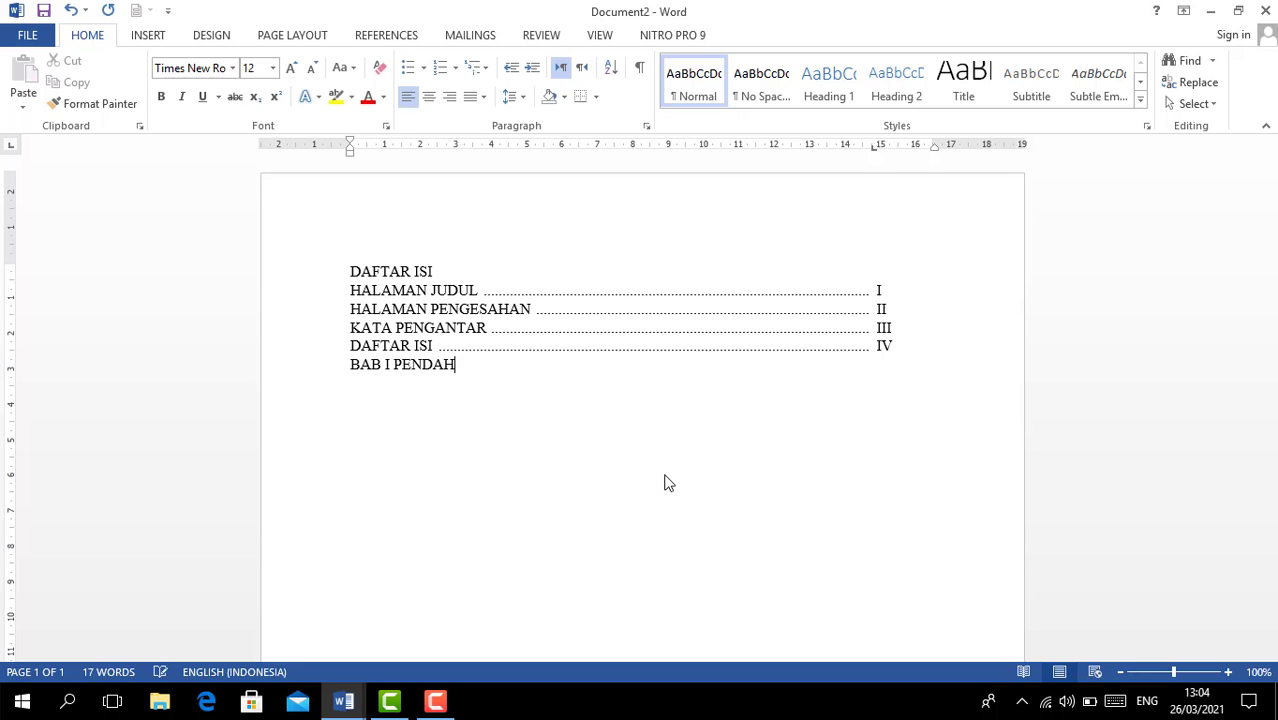
{"action": "type", "text": "ULUAN"}
{"action": "key", "text": "Tab"}
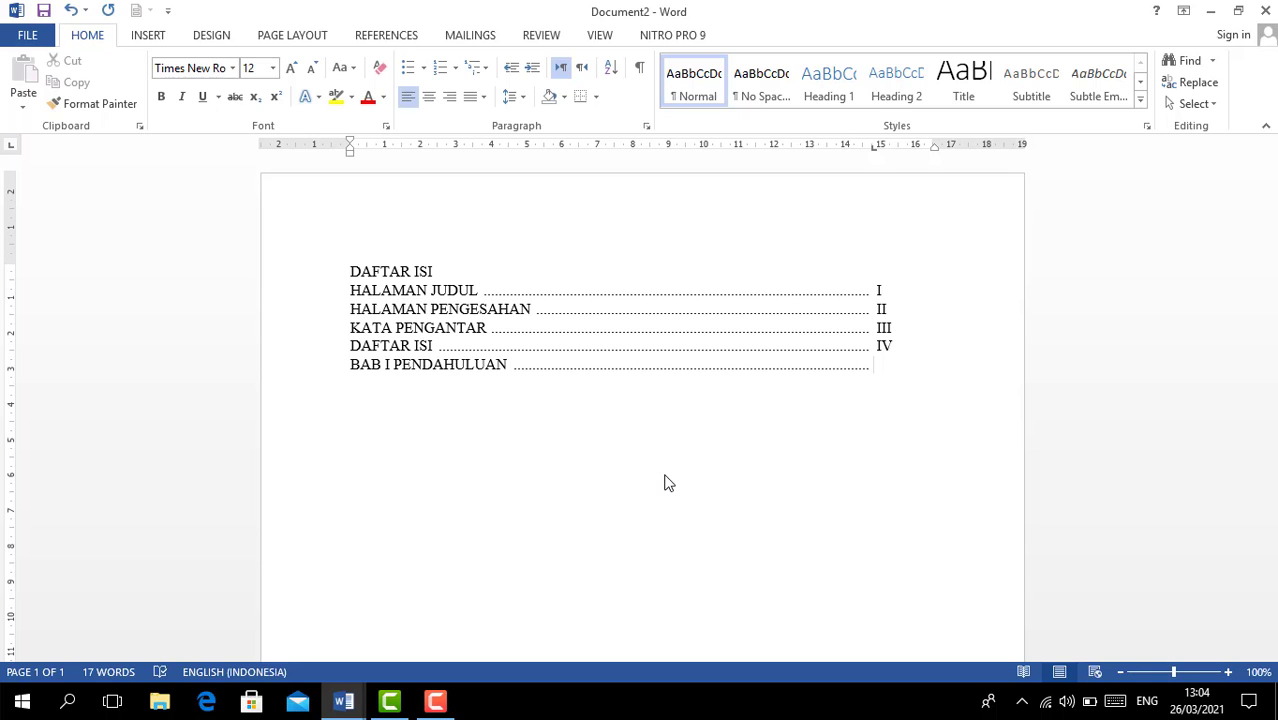
{"action": "type", "text": "1"}
{"action": "key", "text": "Return"}
- Add dotted entries BAB II ISI 10, BAB III PENUTUP 25 and DAFTAR PUSTAKA V
{"action": "type", "text": "BAB II ISI"}
{"action": "key", "text": "Tab"}
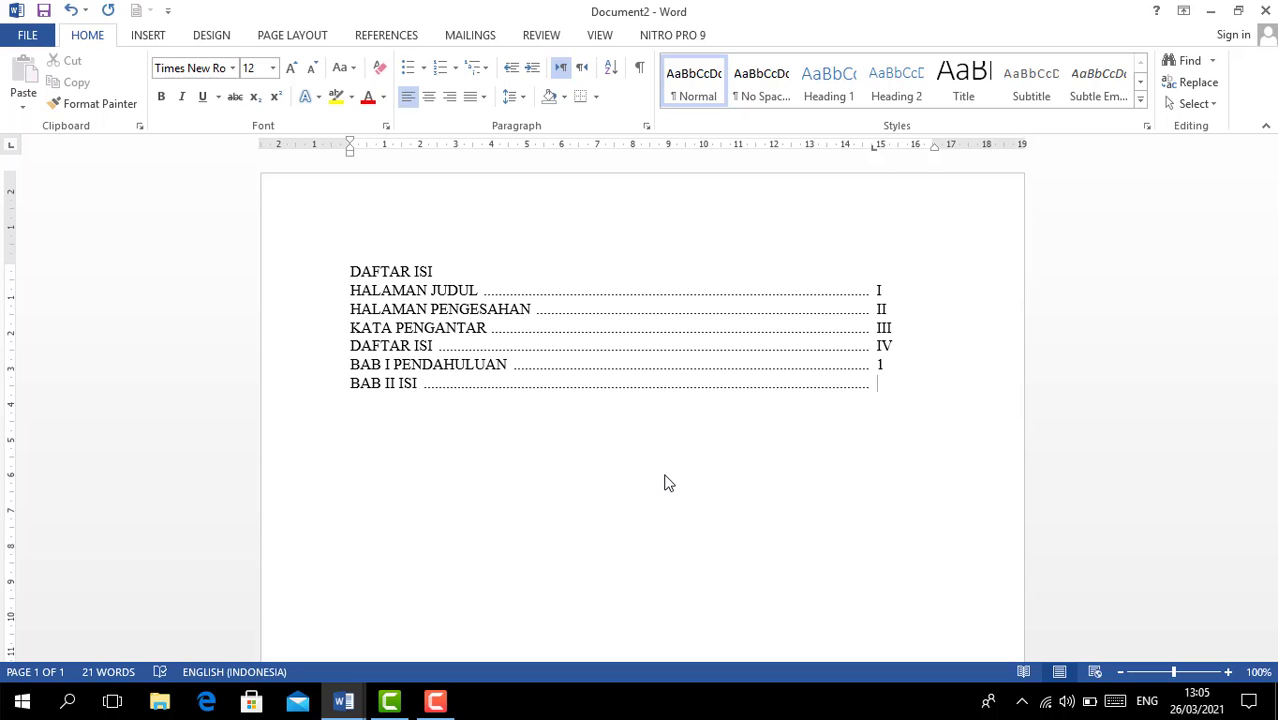
{"action": "type", "text": "10"}
{"action": "key", "text": "Return"}
{"action": "type", "text": "BAB III PENUTUP"}
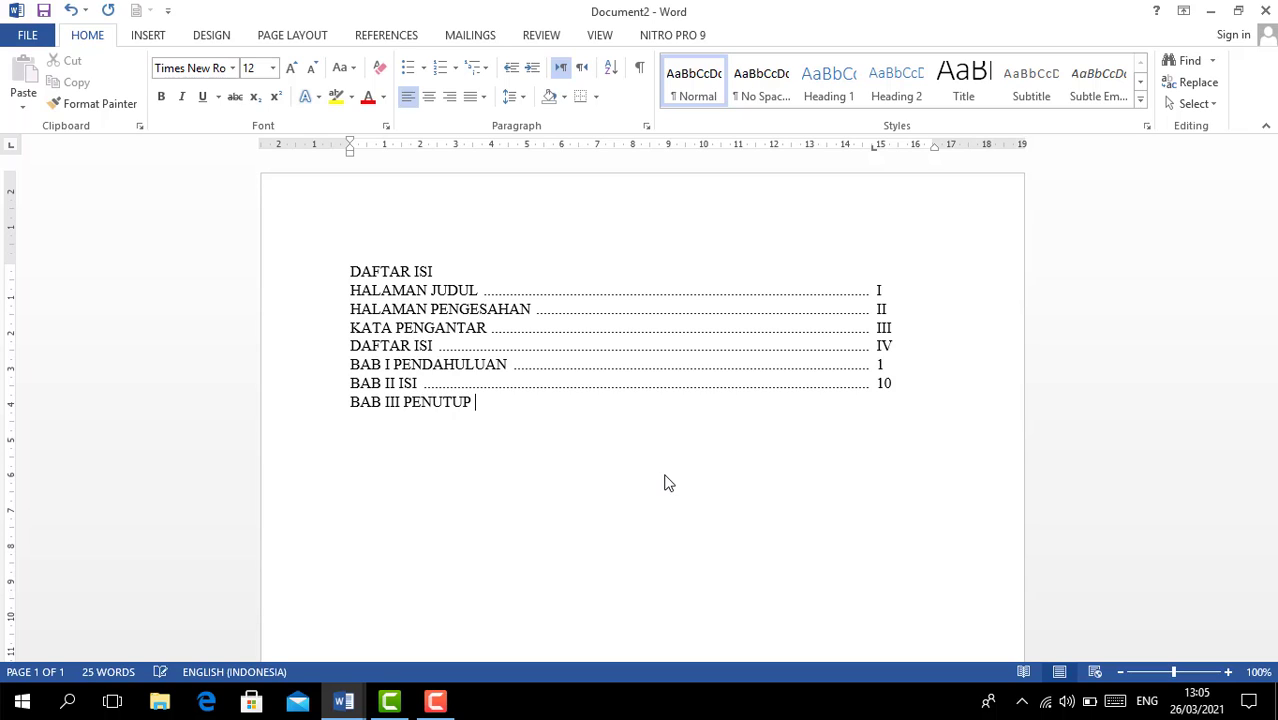
{"action": "key", "text": "Tab"}
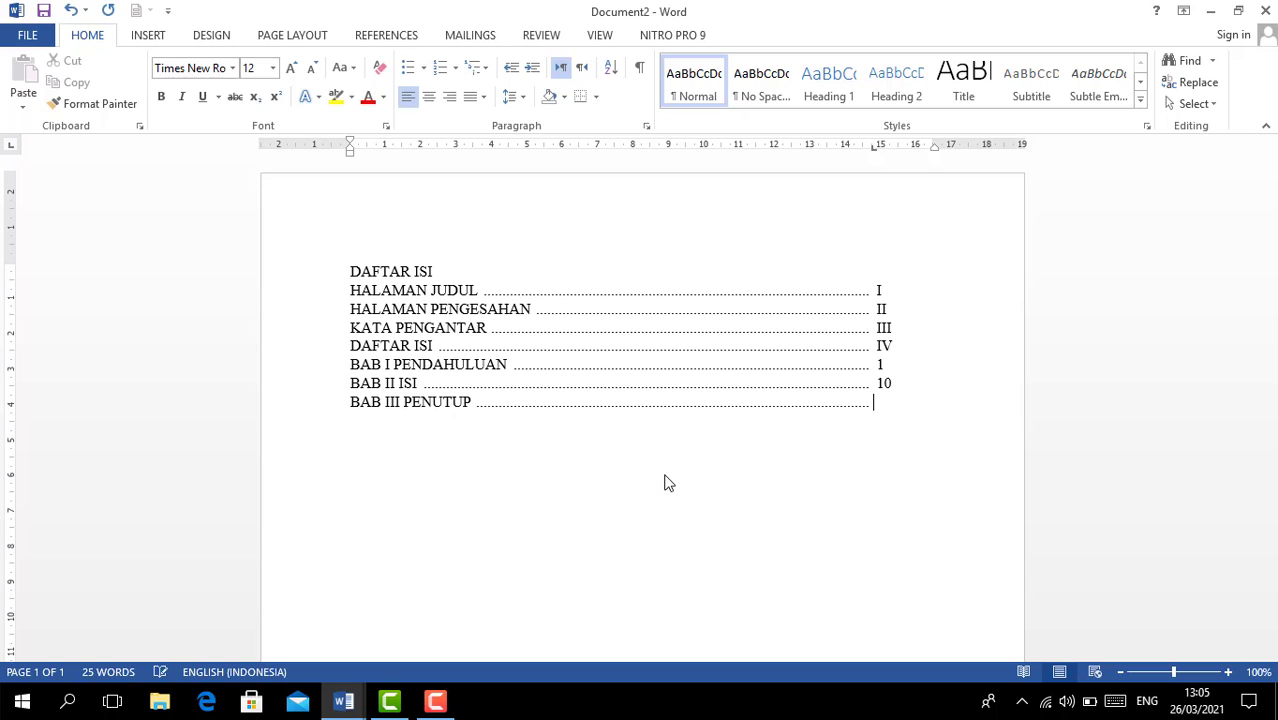
{"action": "type", "text": "25"}
{"action": "key", "text": "Return"}
{"action": "type", "text": "DAFTAR PUSTAKA"}
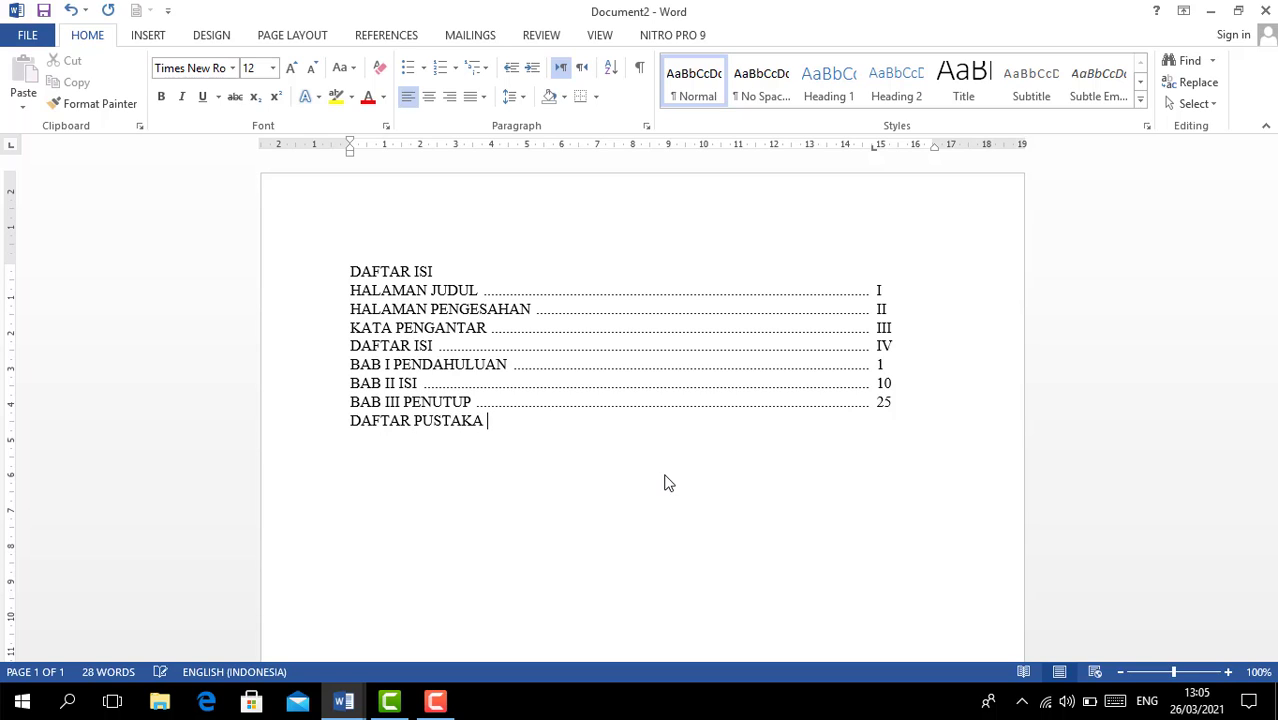
{"action": "key", "text": "Tab"}
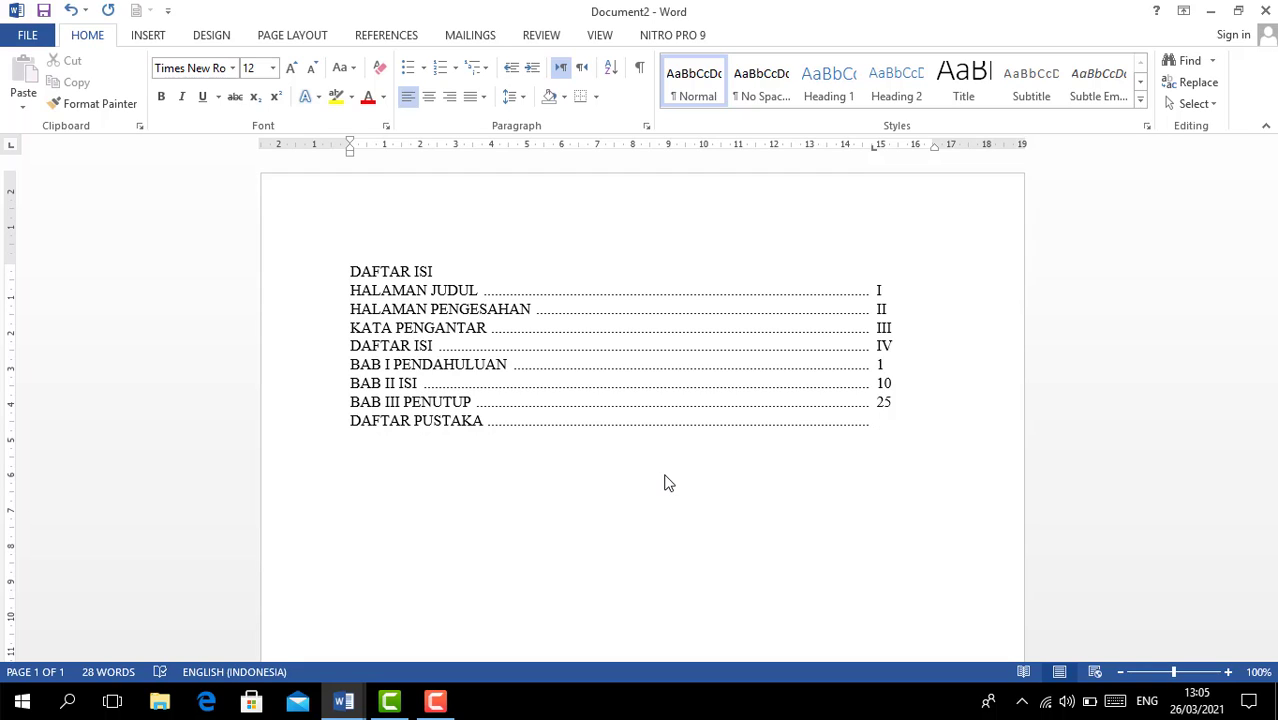
{"action": "type", "text": "V"}
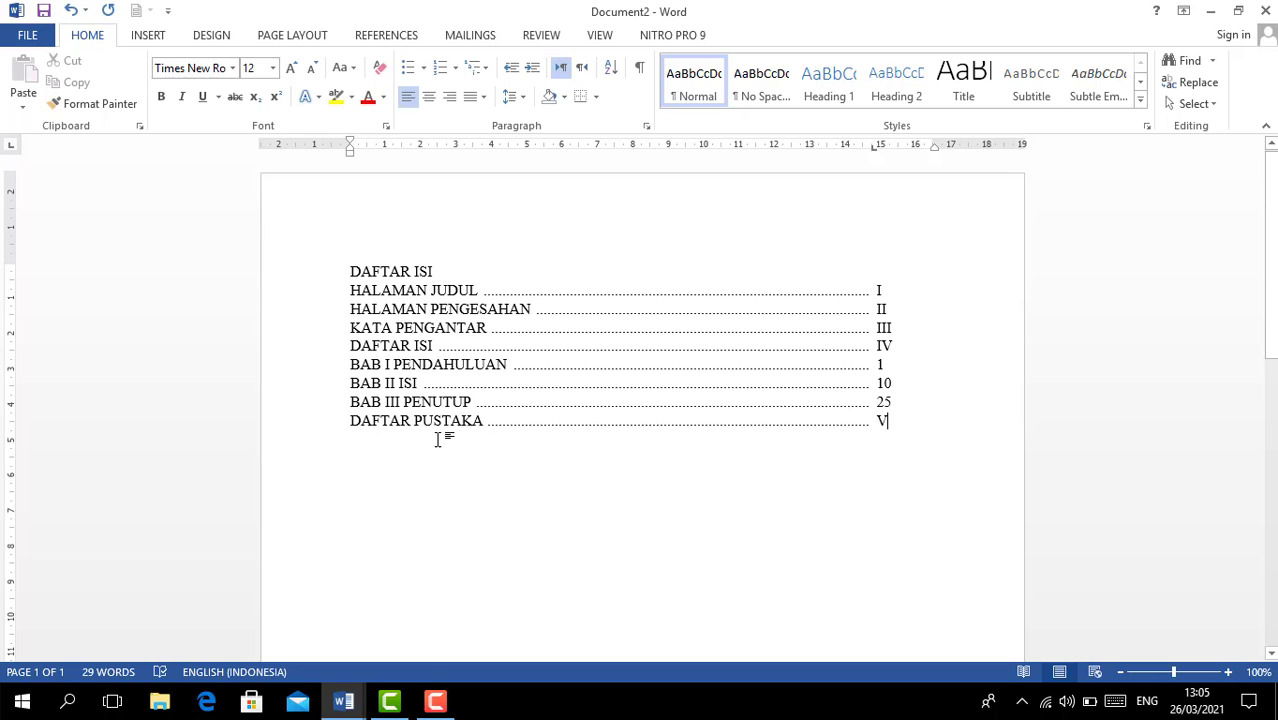
- Insert a lettered line under BAB I PENDAHULUAN reading A. Latar Belakang Masalah, page 1
{"action": "left_click", "coordinate": [903, 364]}
{"action": "key", "text": "Return"}
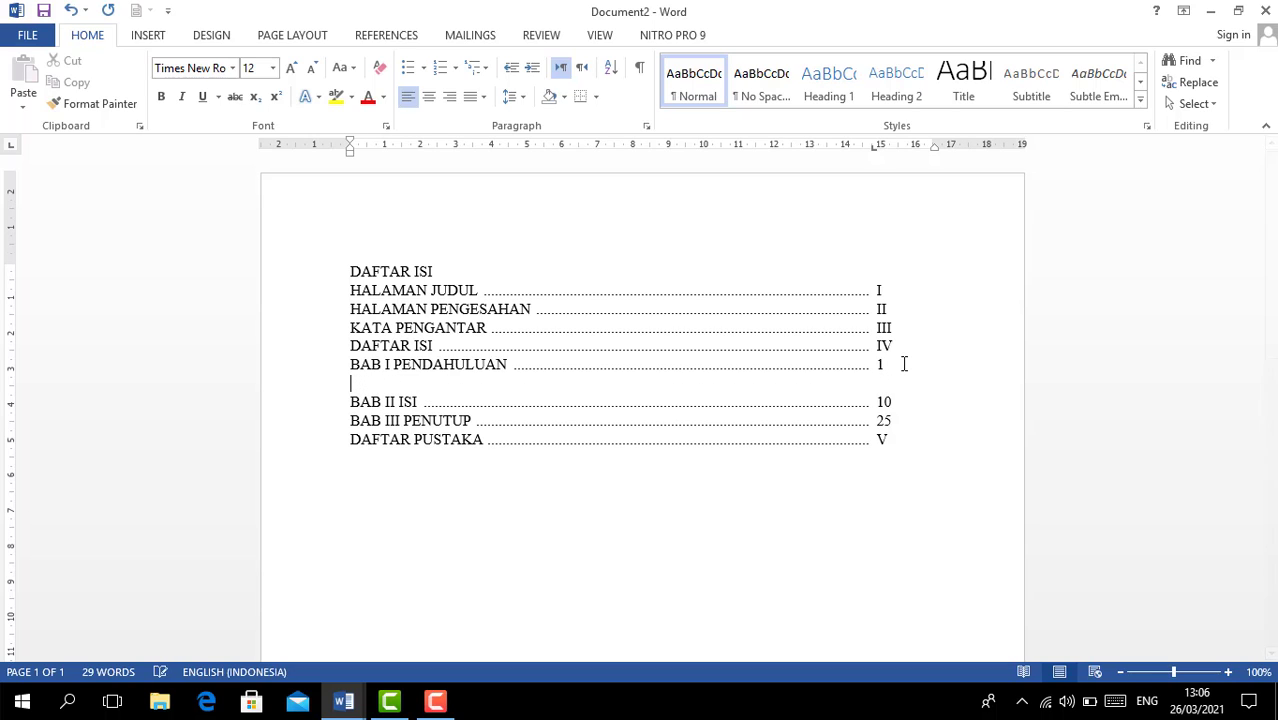
{"action": "left_click", "coordinate": [455, 67]}
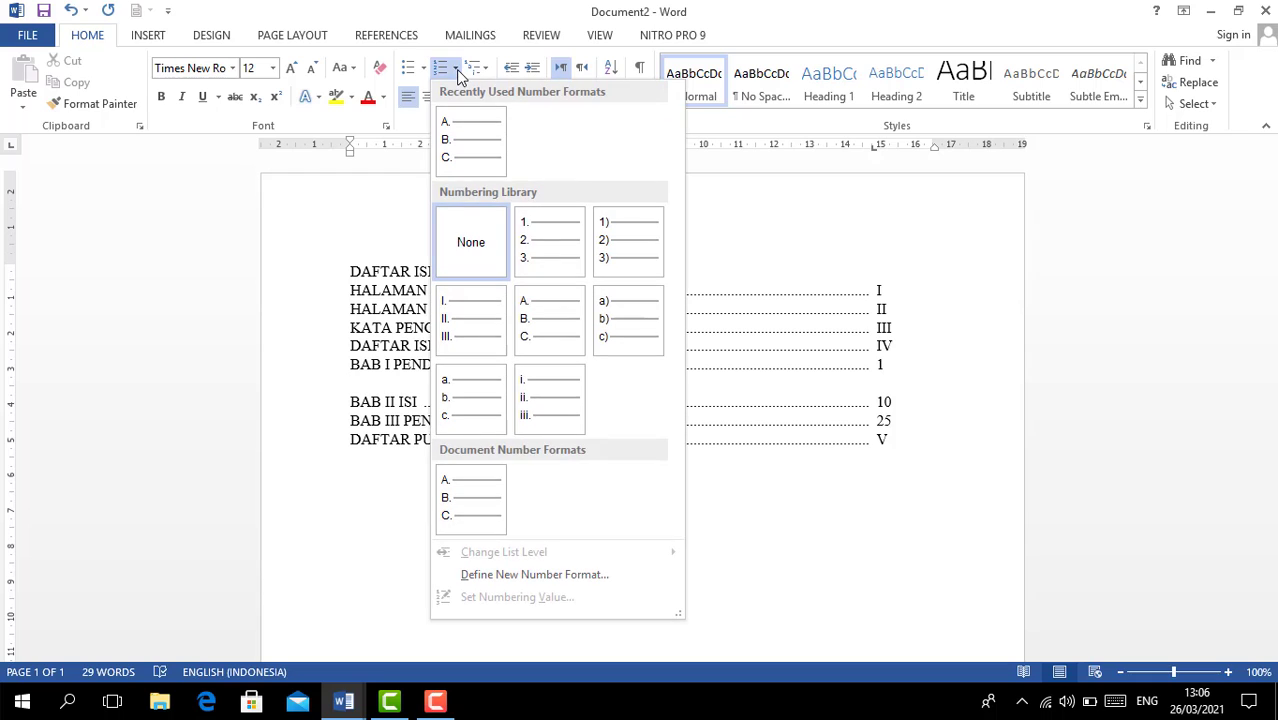
{"action": "left_click", "coordinate": [480, 140]}
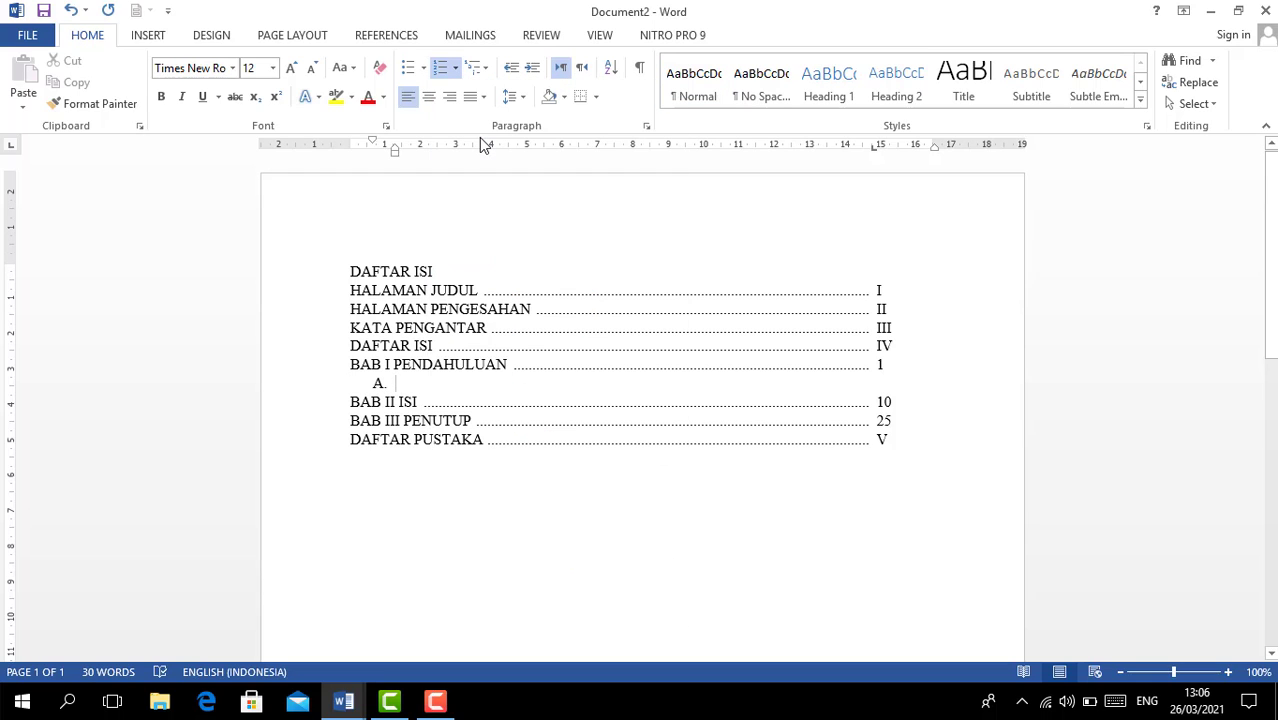
{"action": "type", "text": "La"}
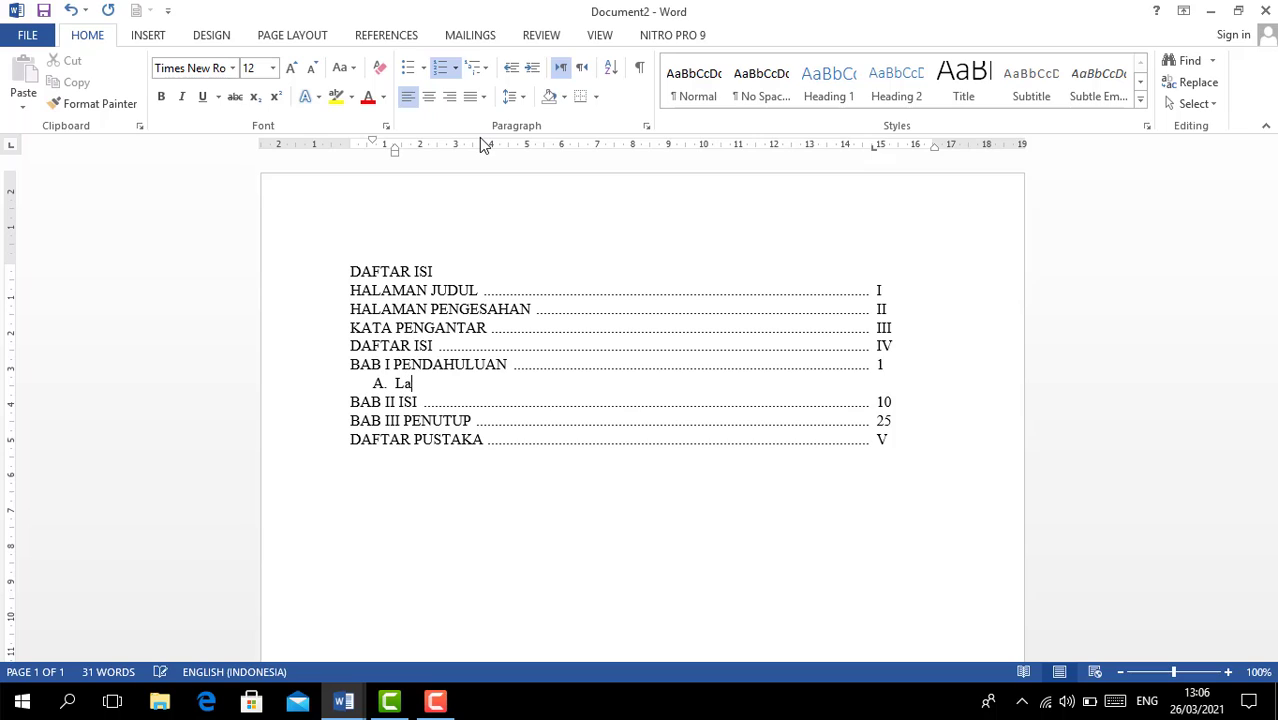
{"action": "type", "text": "tar Belakang Masalah"}
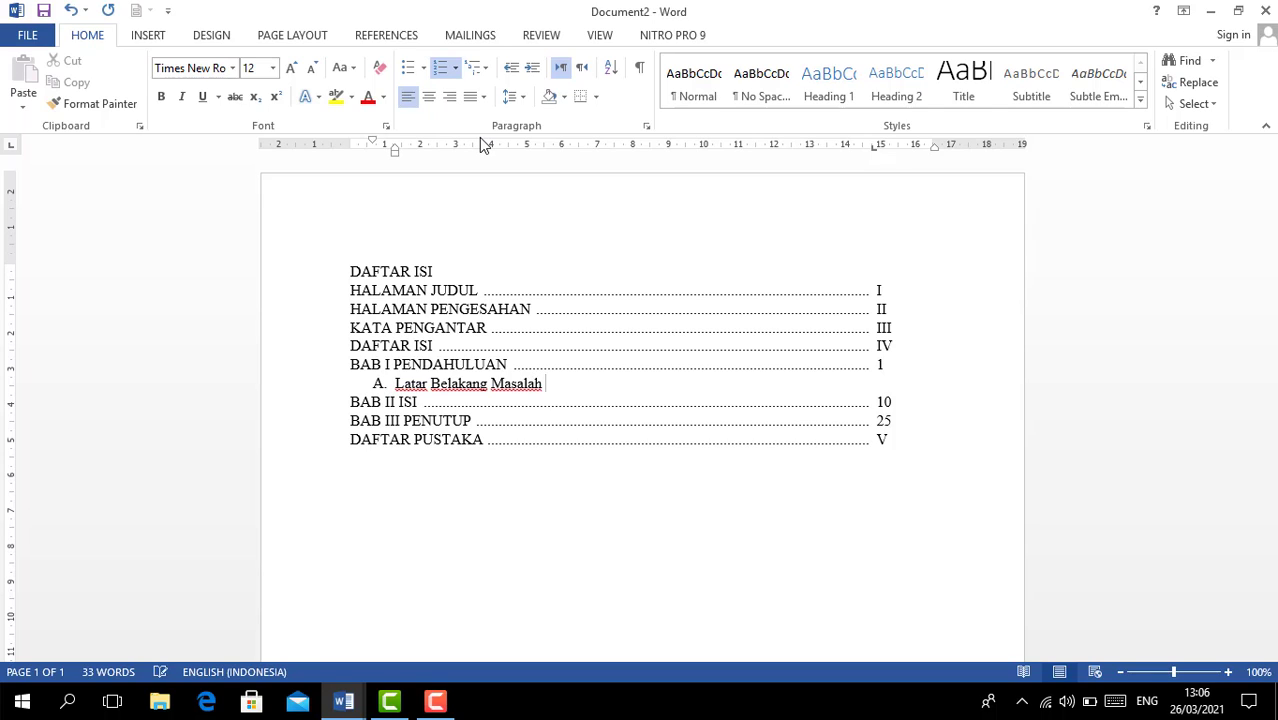
{"action": "key", "text": "Tab"}
{"action": "type", "text": "1"}
{"action": "key", "text": "Return"}
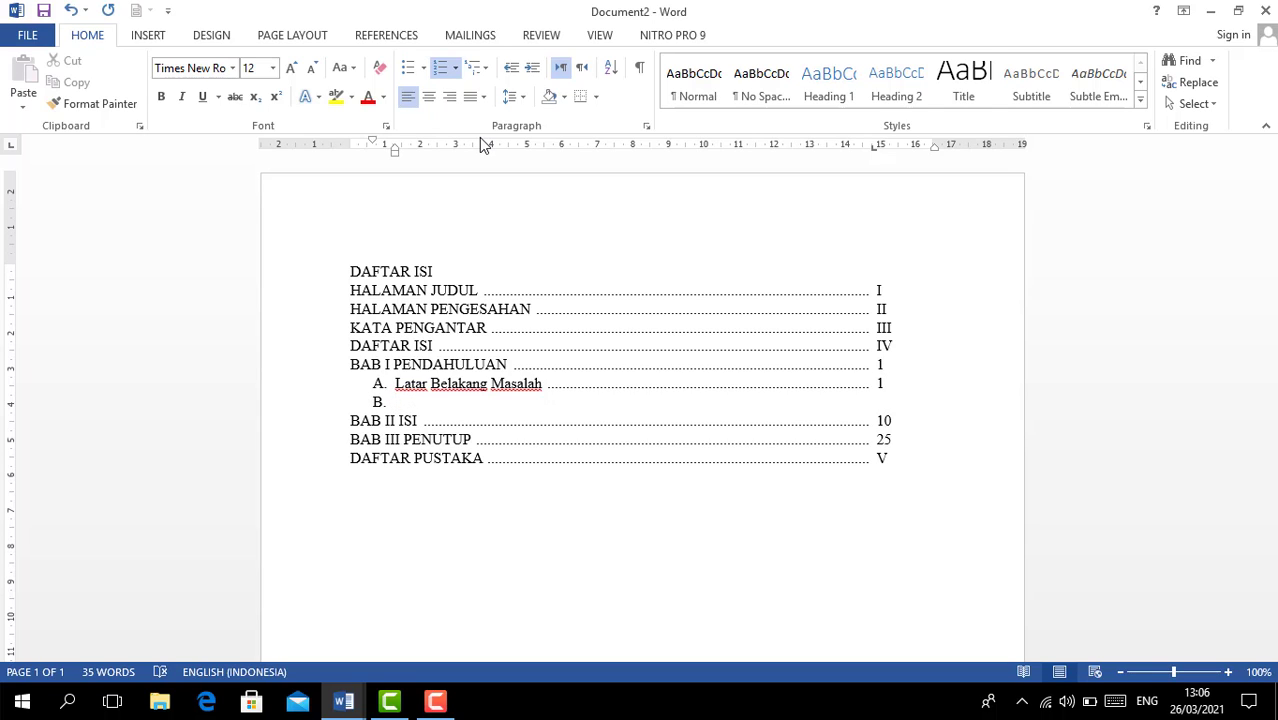
- Add sub-entries B. Batasan Masalah (page 2) and C. Rumusan Masalah (page 4)
{"action": "type", "text": "Batasan Masalah"}
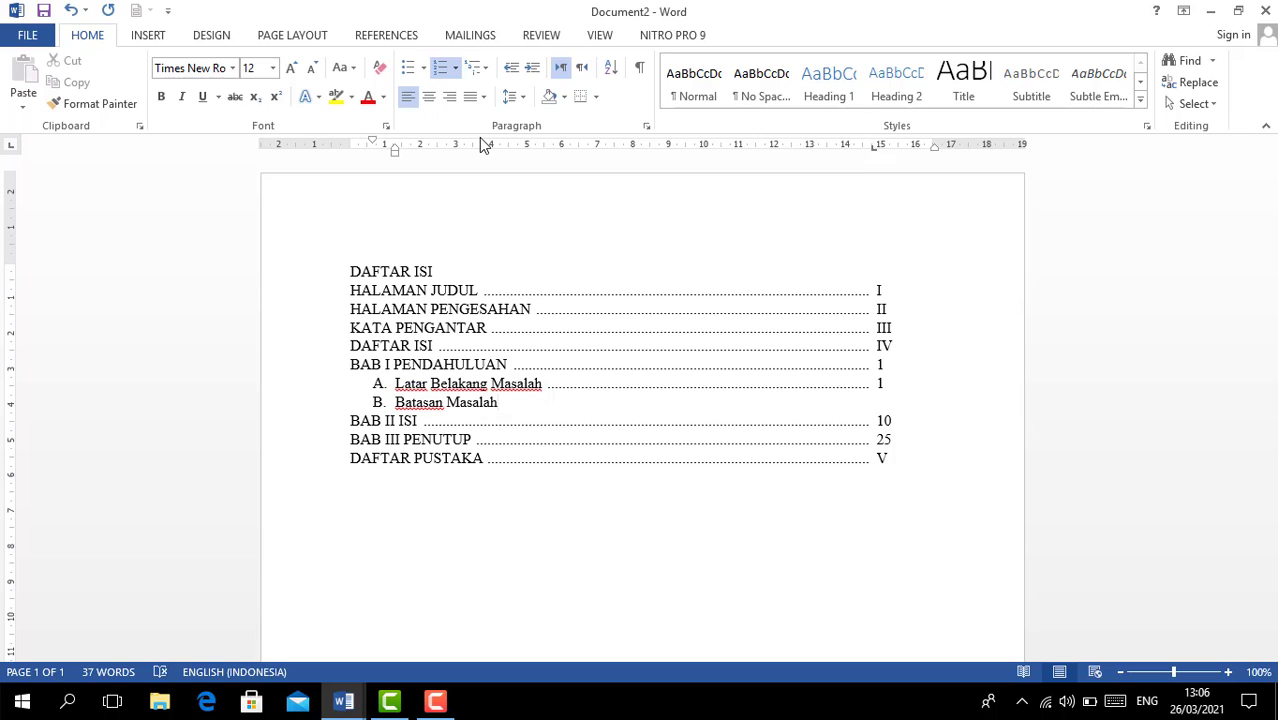
{"action": "key", "text": "Tab"}
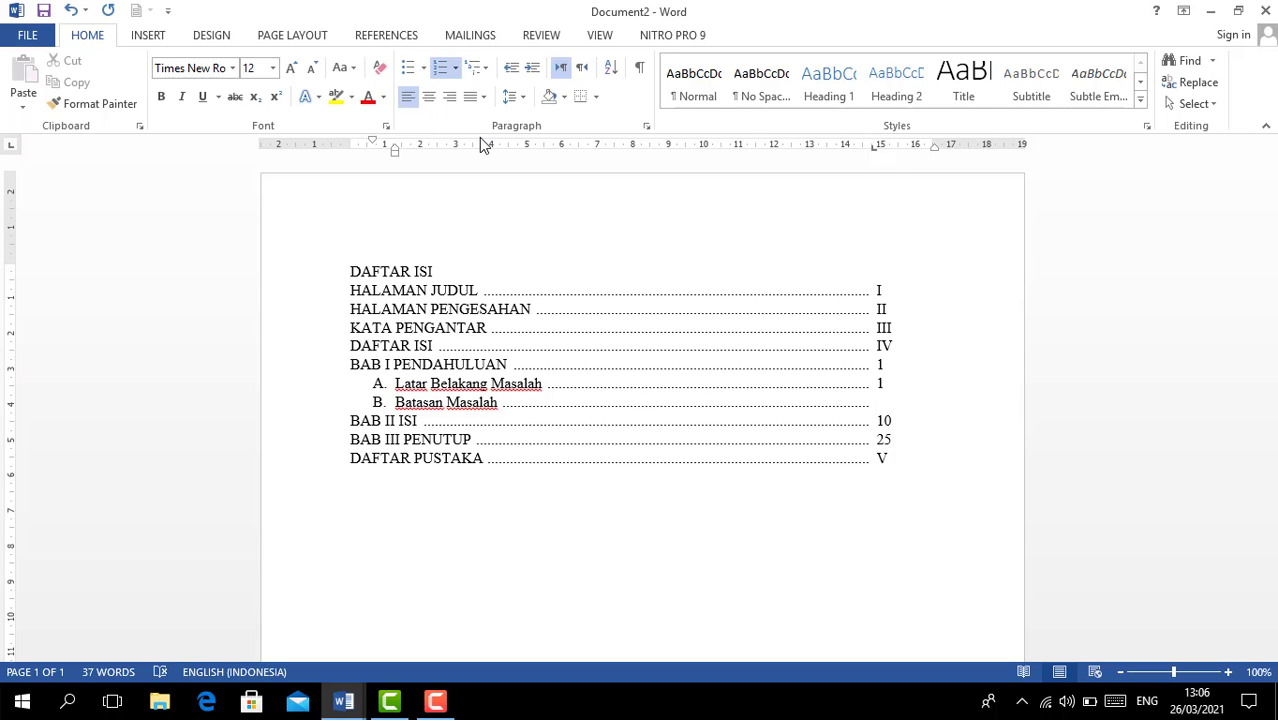
{"action": "type", "text": "2"}
{"action": "key", "text": "Return"}
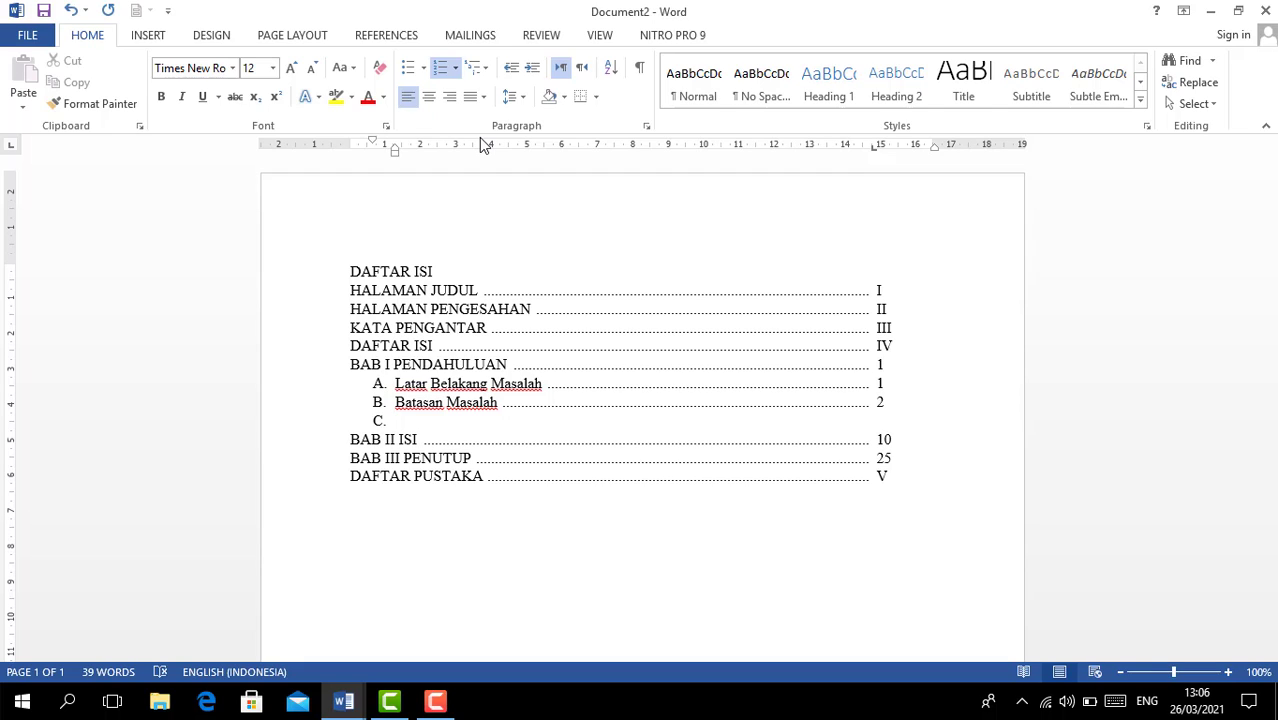
{"action": "type", "text": "Rumusan Masalah"}
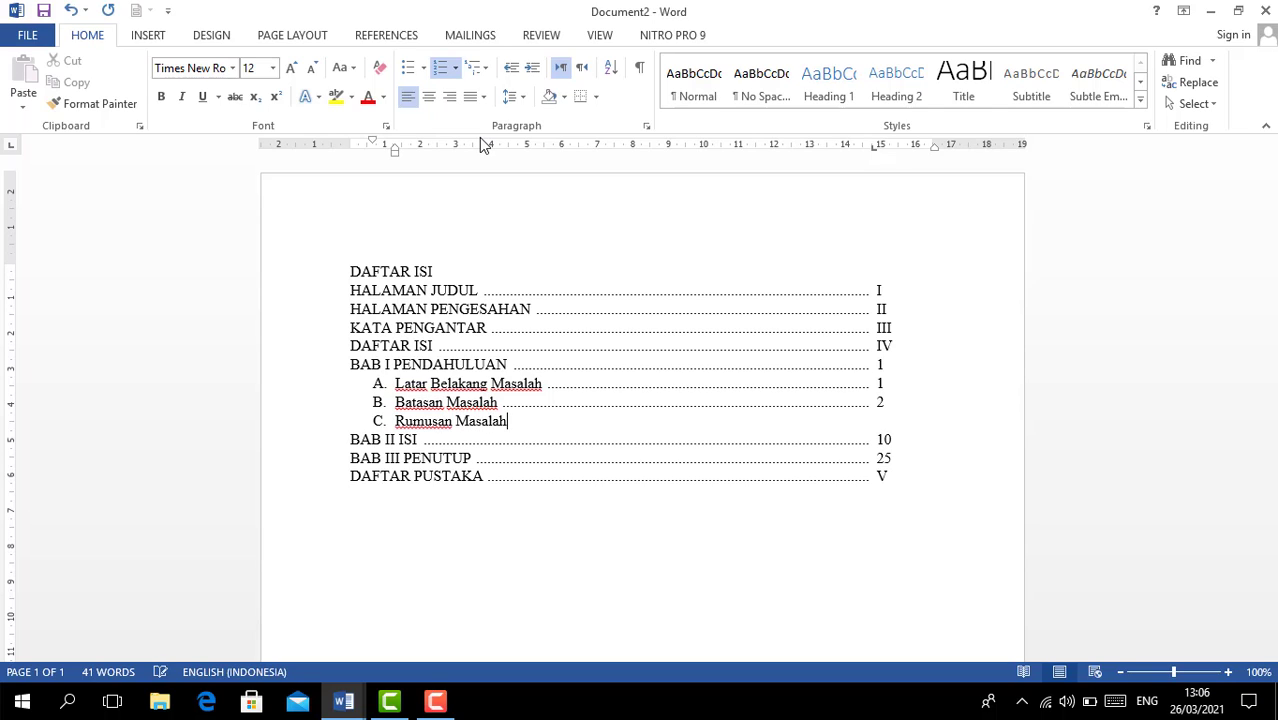
{"action": "key", "text": "Tab"}
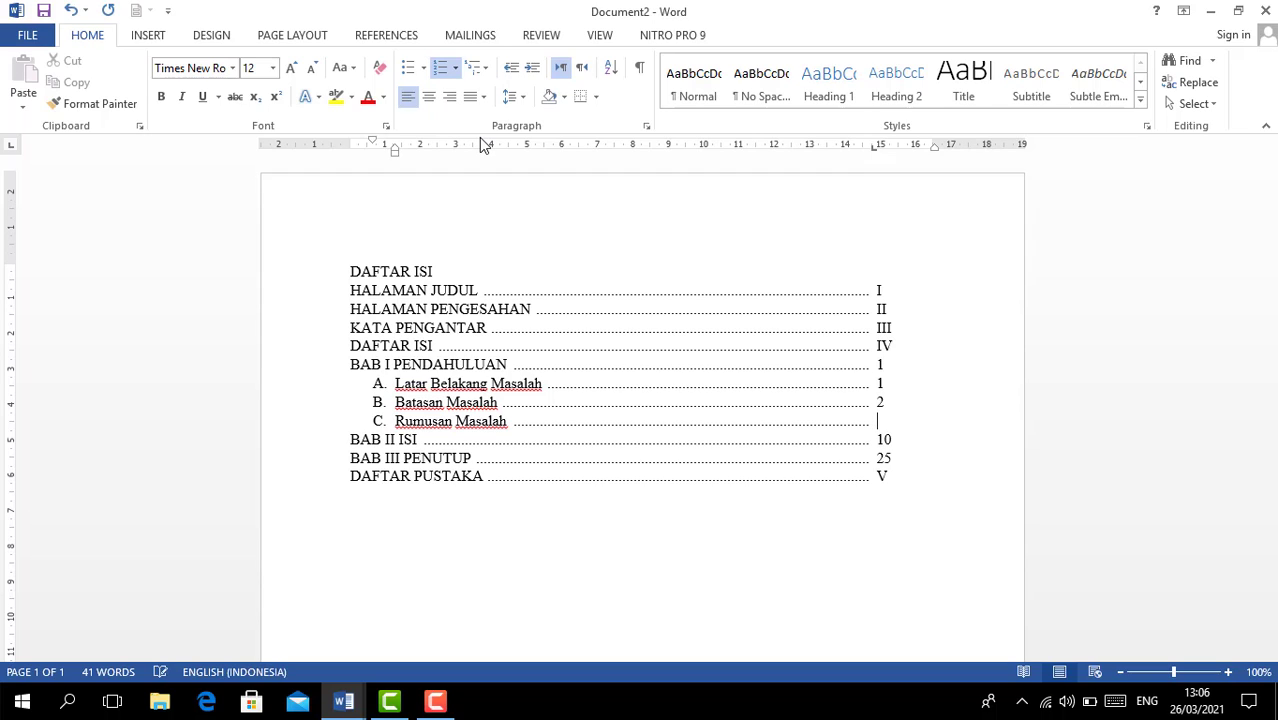
{"action": "type", "text": "4"}
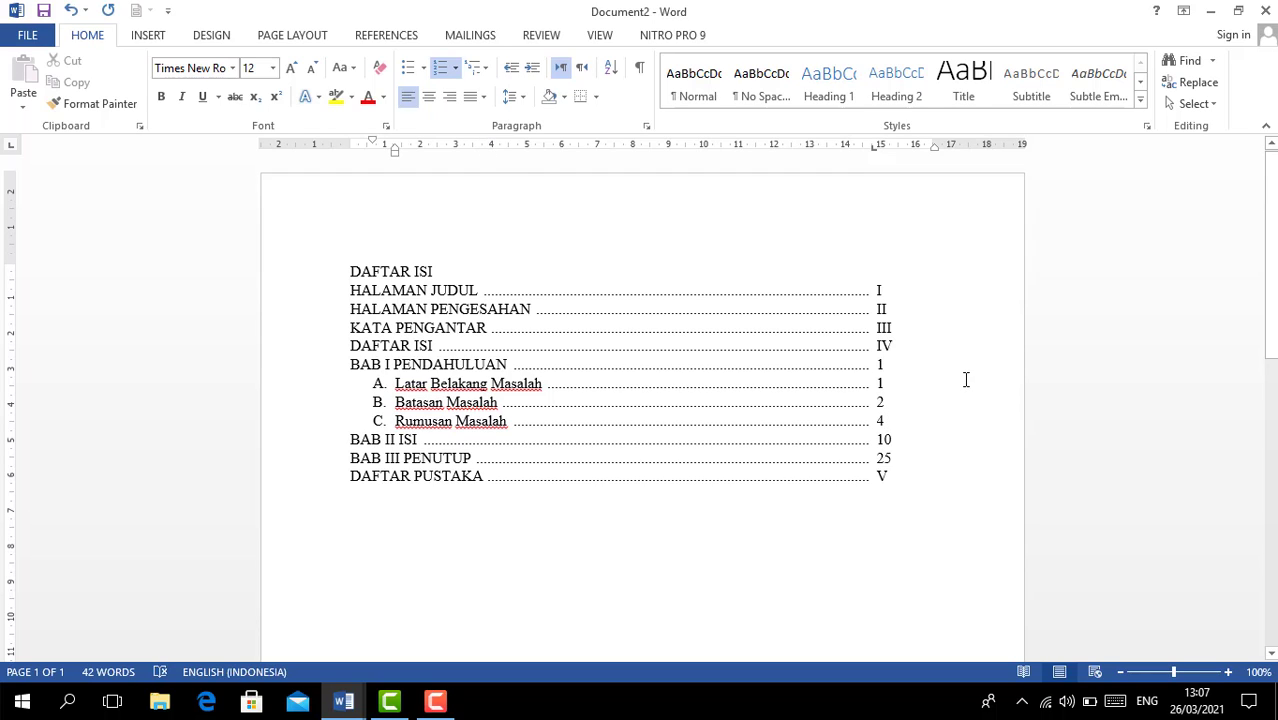
- Insert lettered sub-entry A. Objek Penelitian with page 10 under BAB II ISI
{"action": "left_click", "coordinate": [903, 443]}
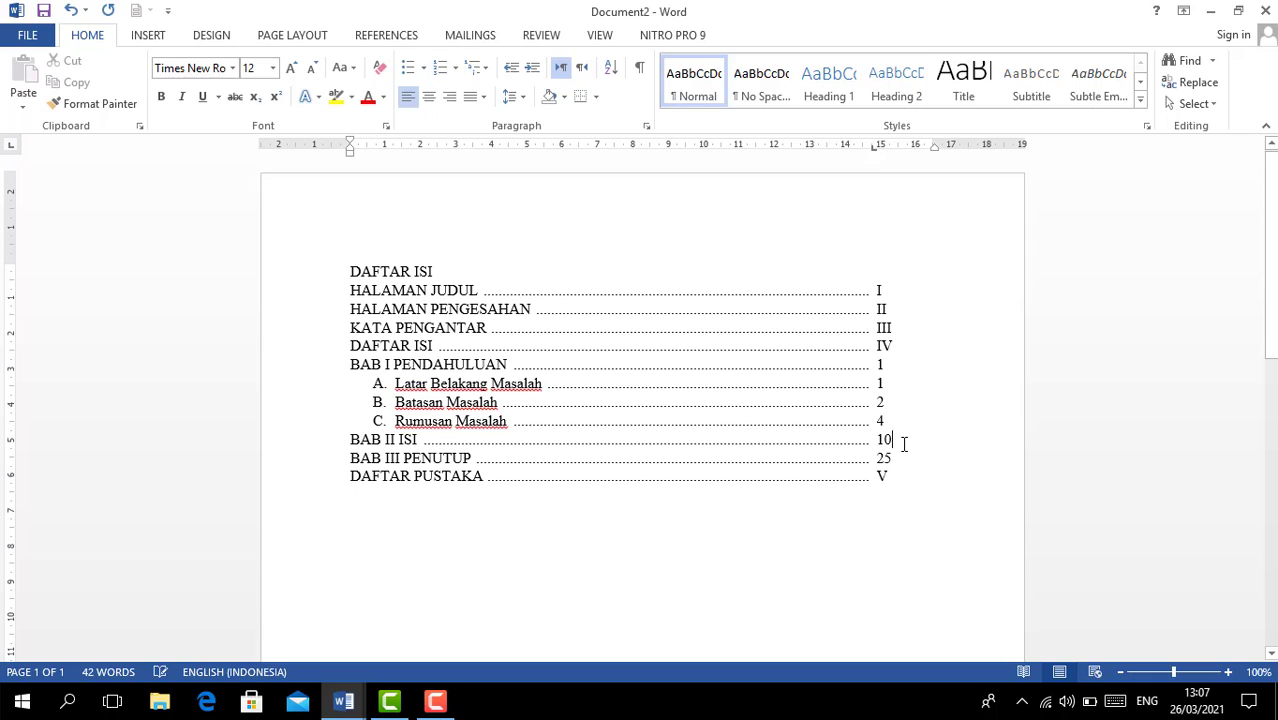
{"action": "key", "text": "Return"}
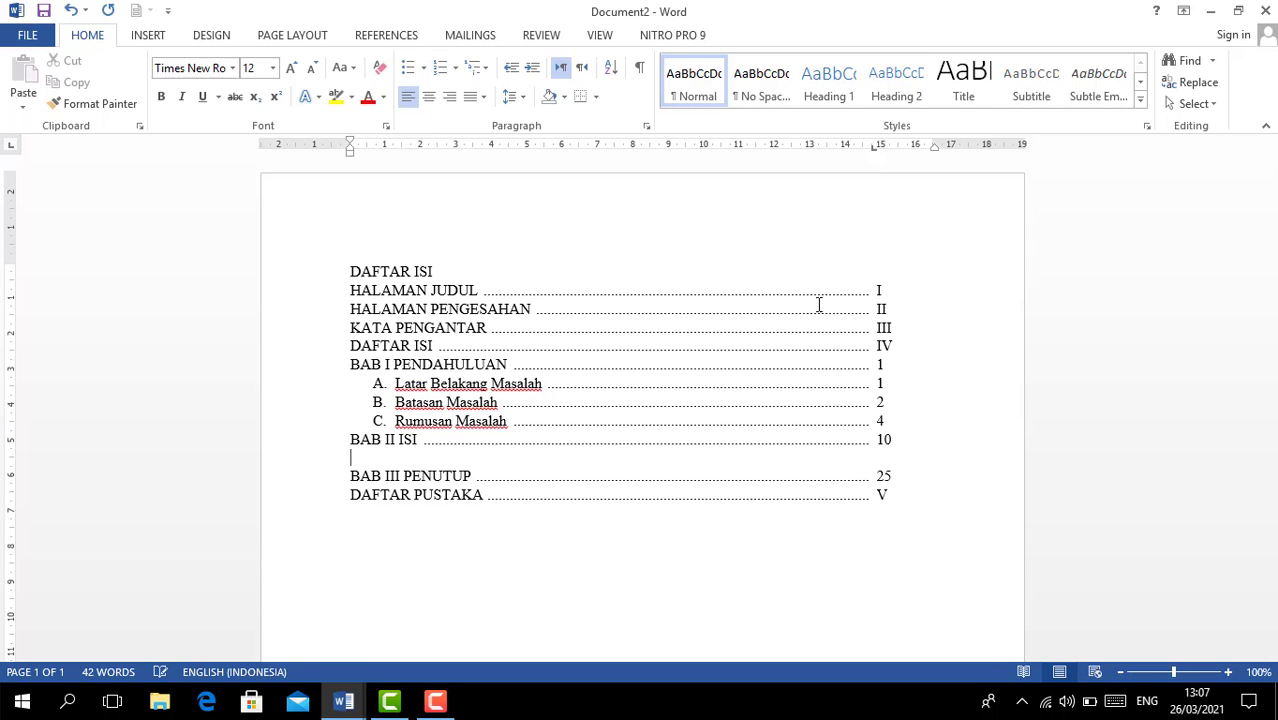
{"action": "left_click", "coordinate": [455, 67]}
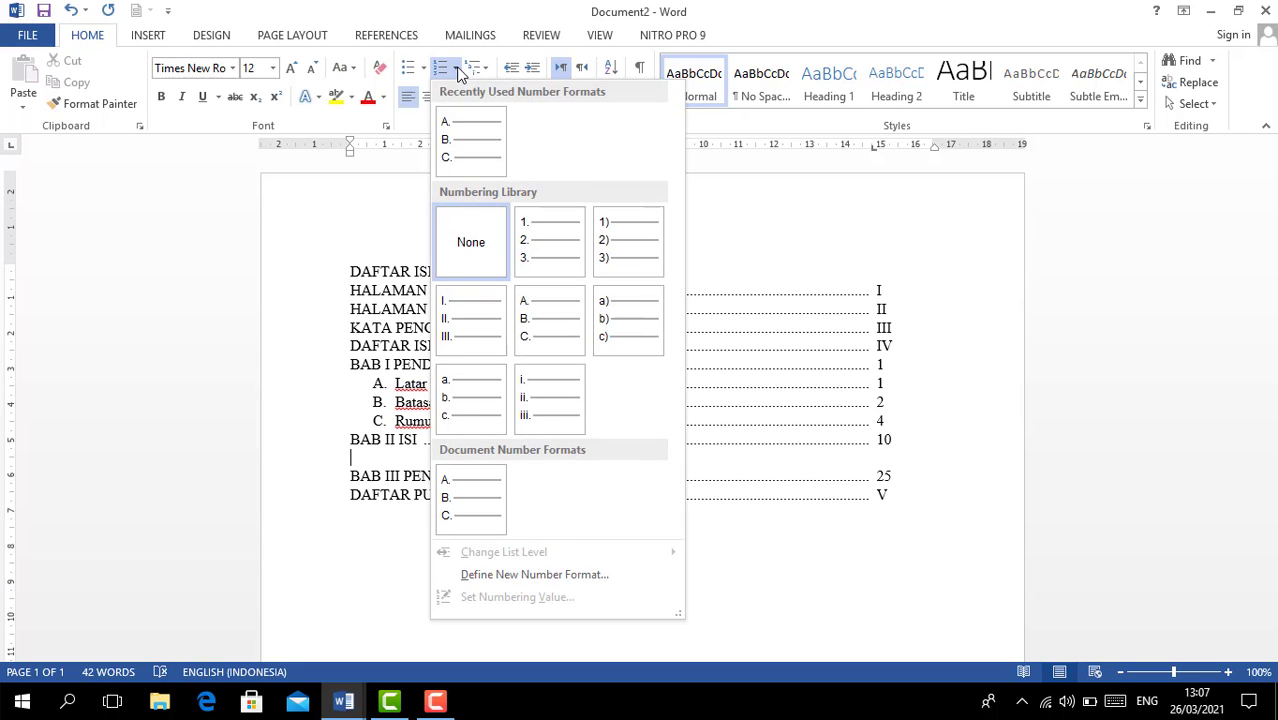
{"action": "left_click", "coordinate": [460, 123]}
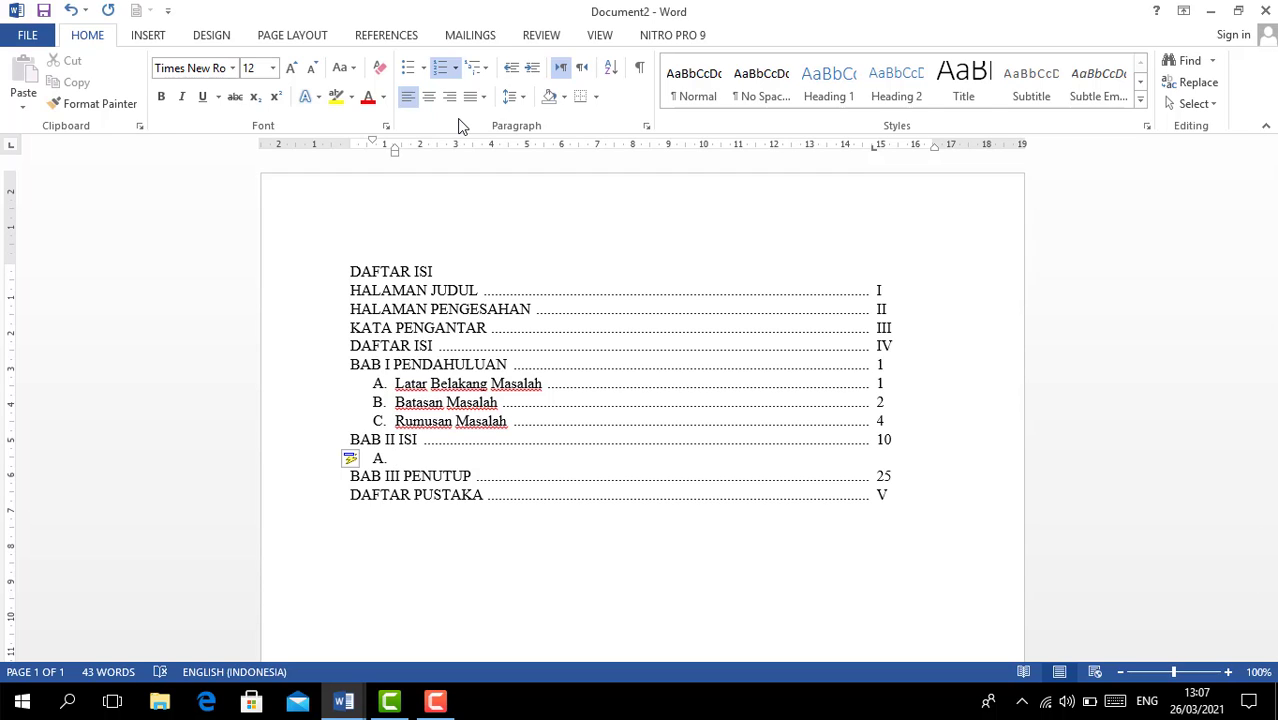
{"action": "type", "text": "Objek Penelitian"}
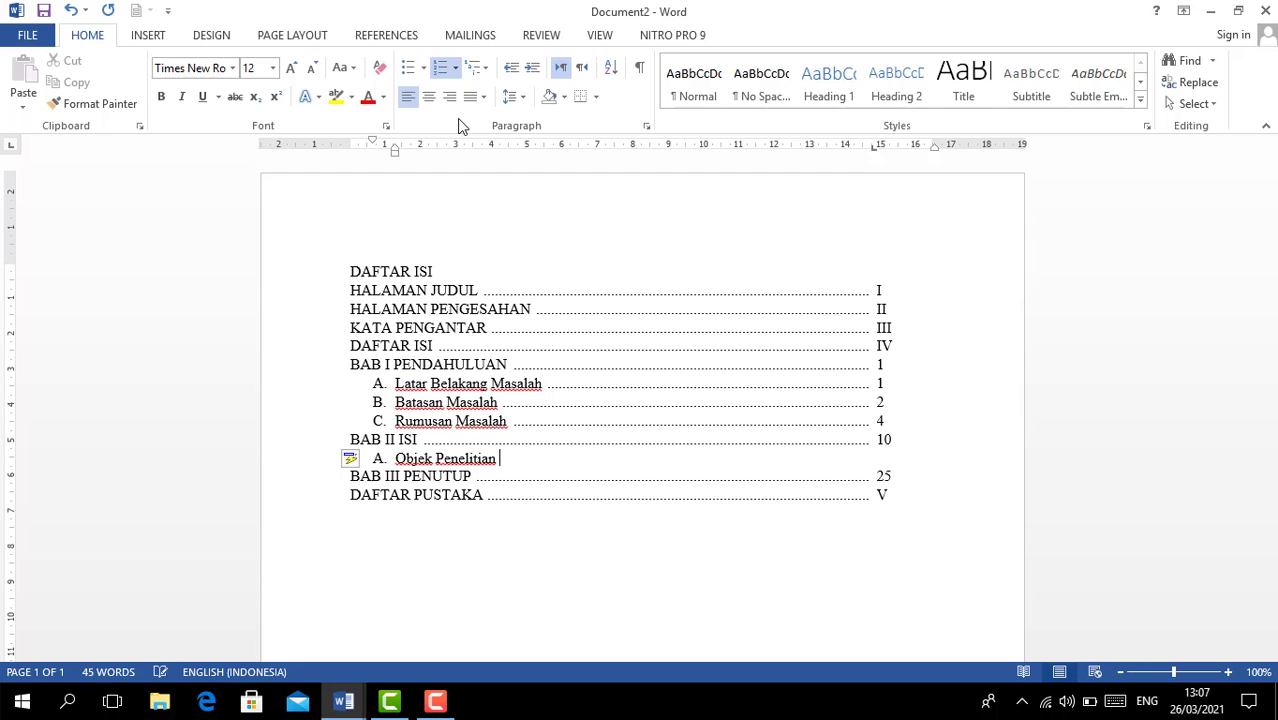
{"action": "key", "text": "Tab"}
{"action": "type", "text": "10"}
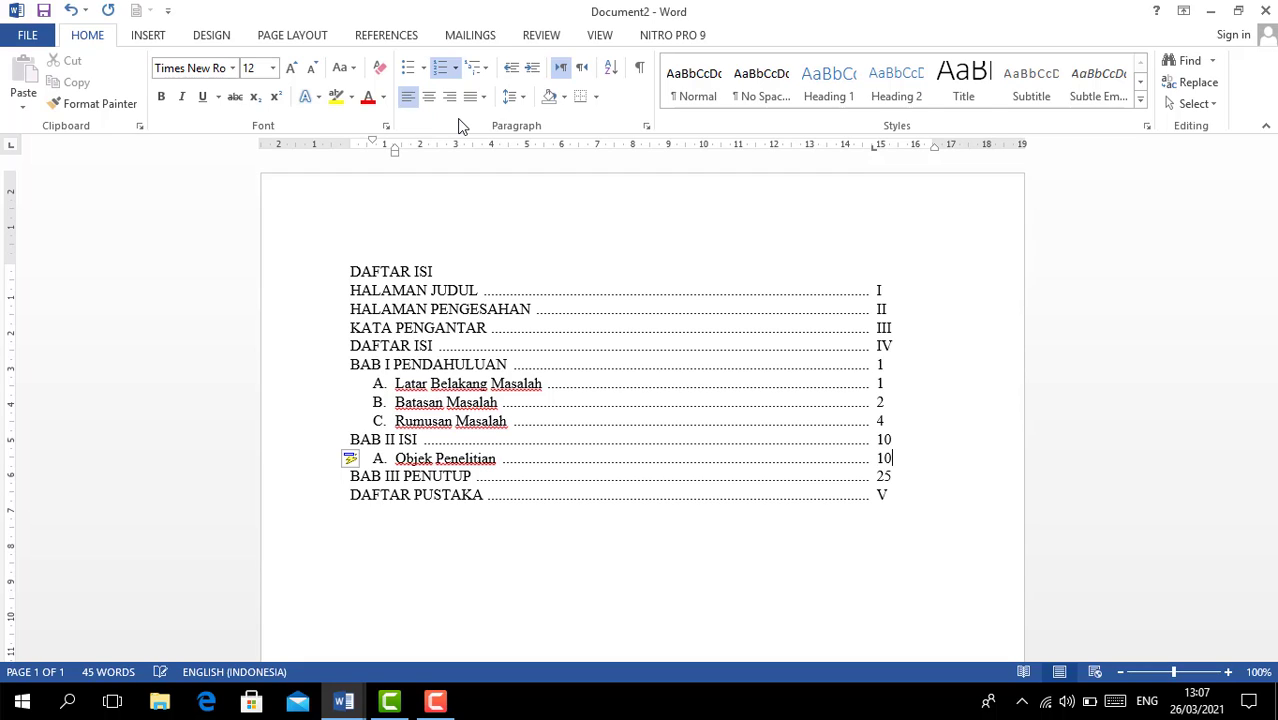
- Add B. Implementasi with page 12, then open a blank line below BAB III PENUTUP
{"action": "key", "text": "Return"}
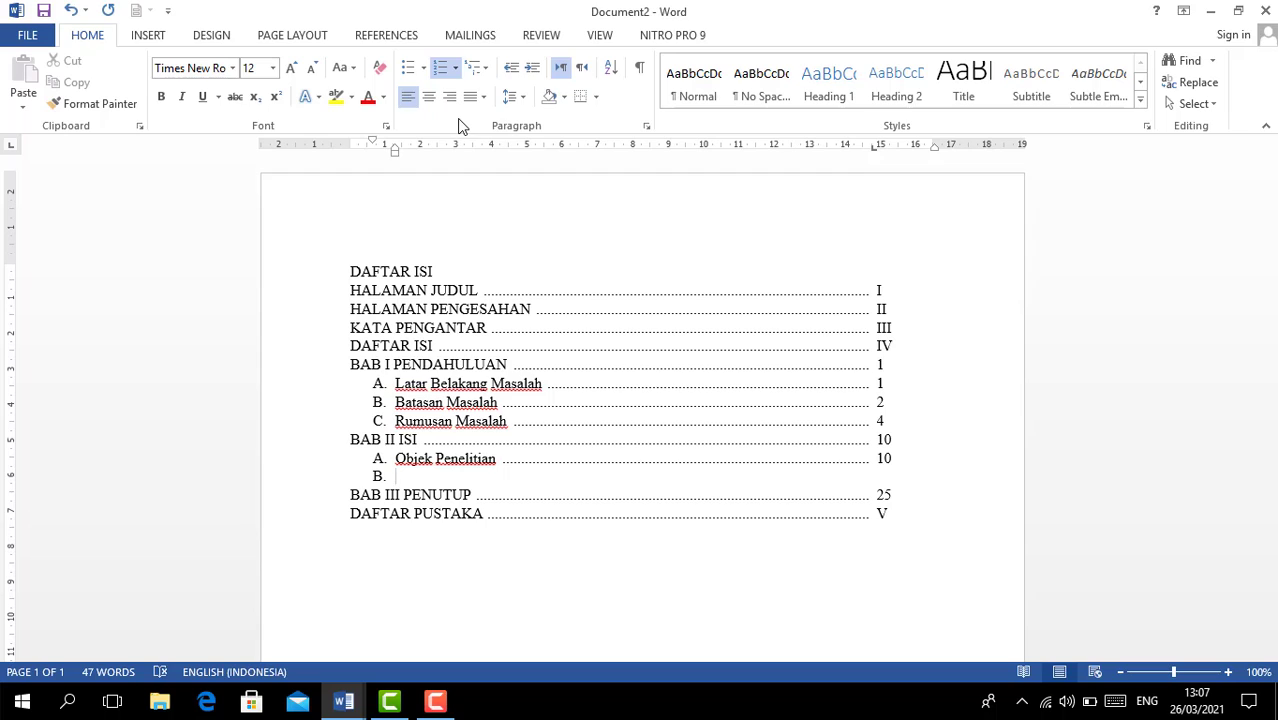
{"action": "type", "text": "Implementasi"}
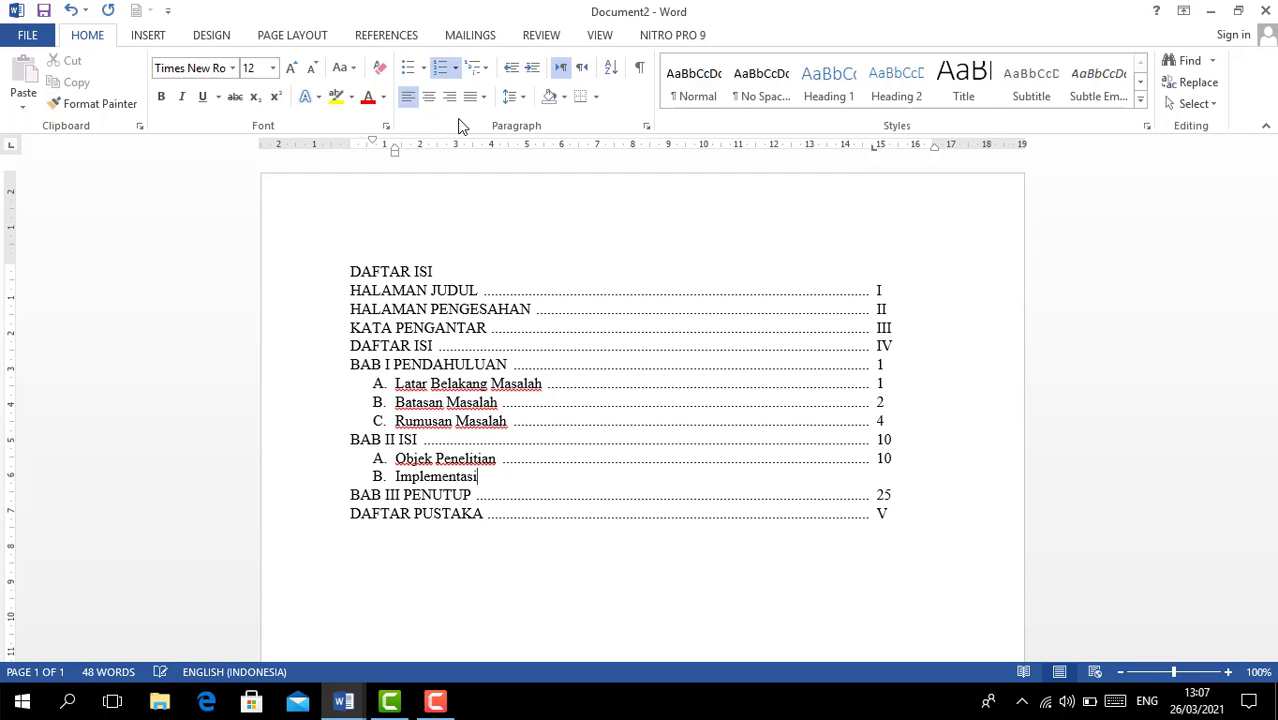
{"action": "key", "text": "Tab"}
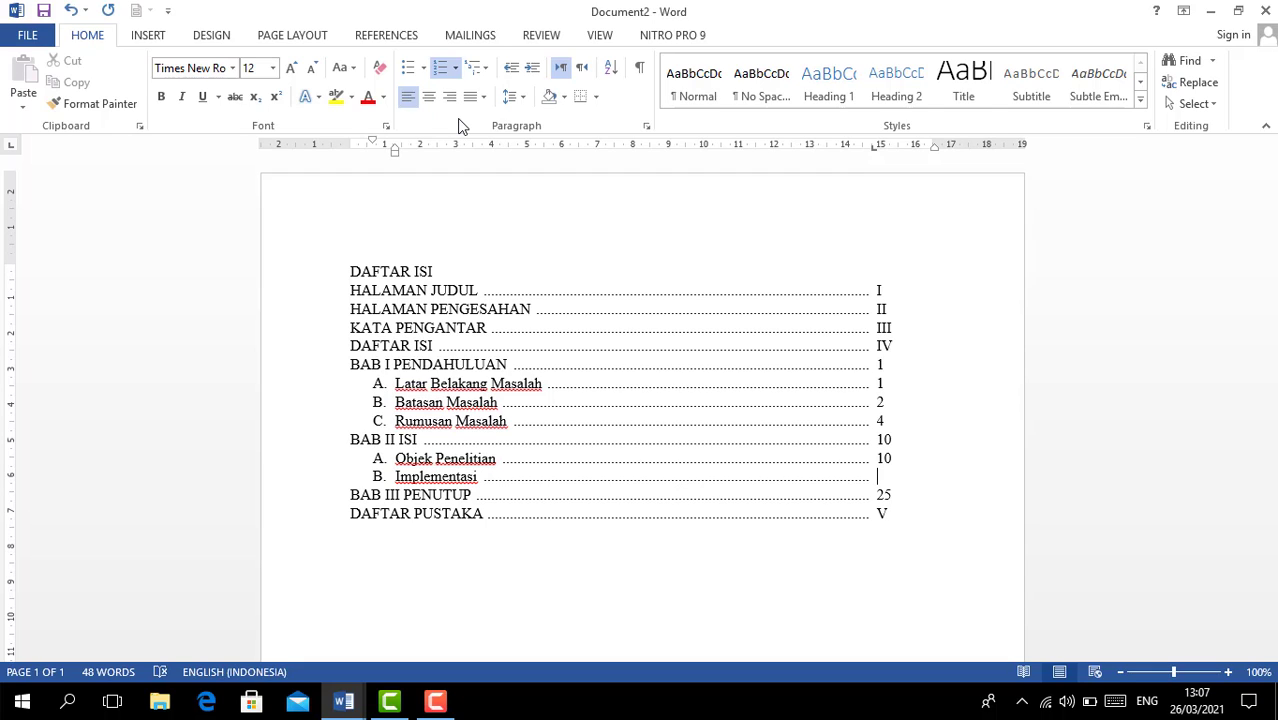
{"action": "type", "text": "12"}
{"action": "key", "text": "Down"}
{"action": "key", "text": "Return"}
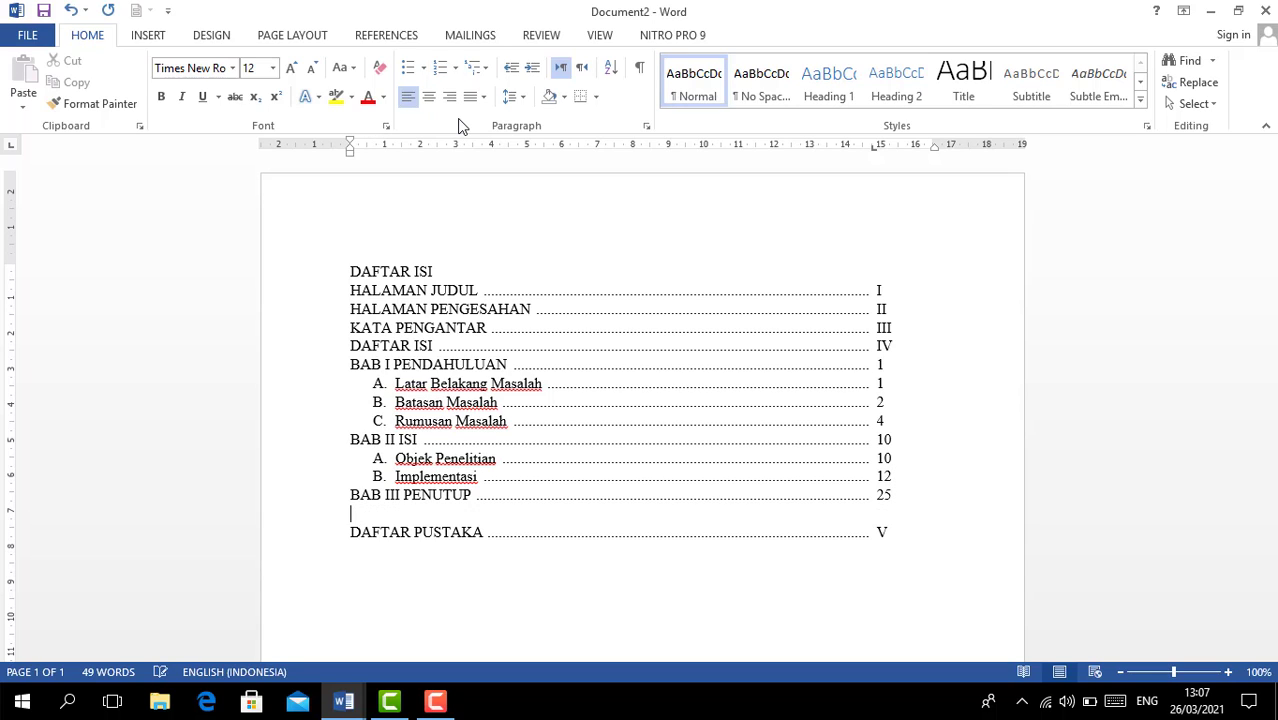
- Letter the blank line and add Kesimpulan and Saran dan Kritik, both with page 25
{"action": "left_click", "coordinate": [455, 67]}
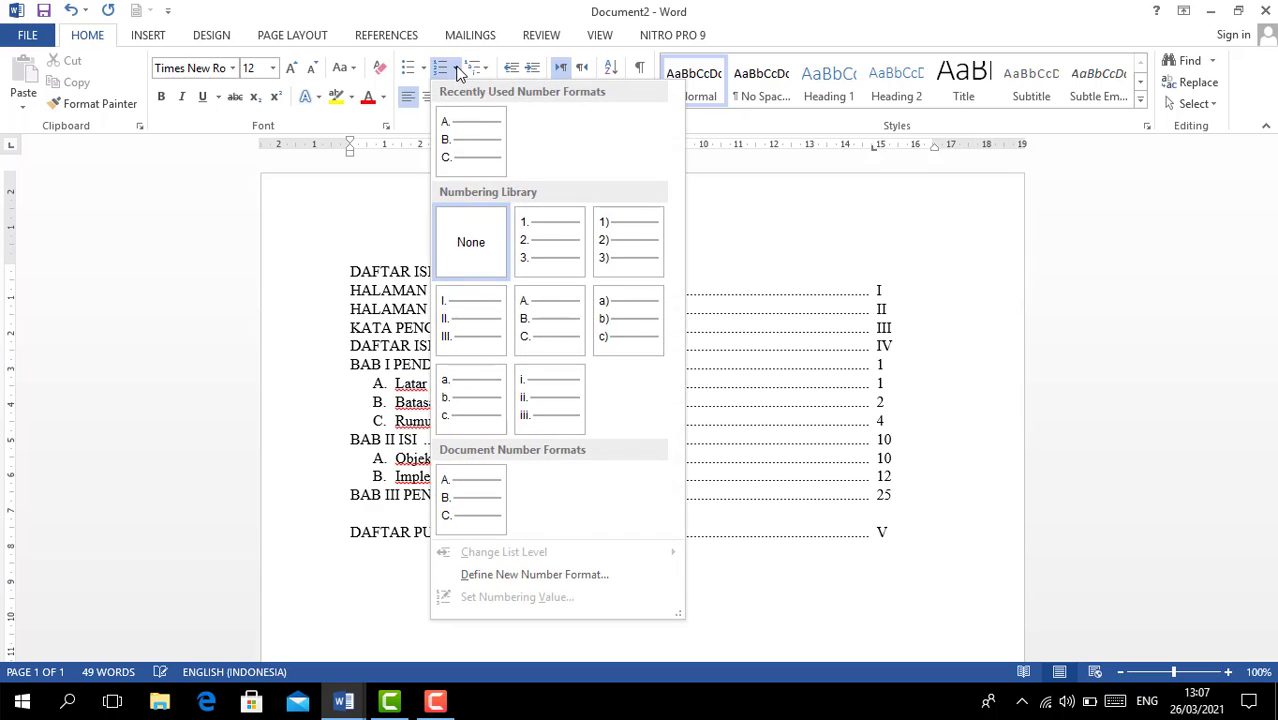
{"action": "left_click", "coordinate": [474, 128]}
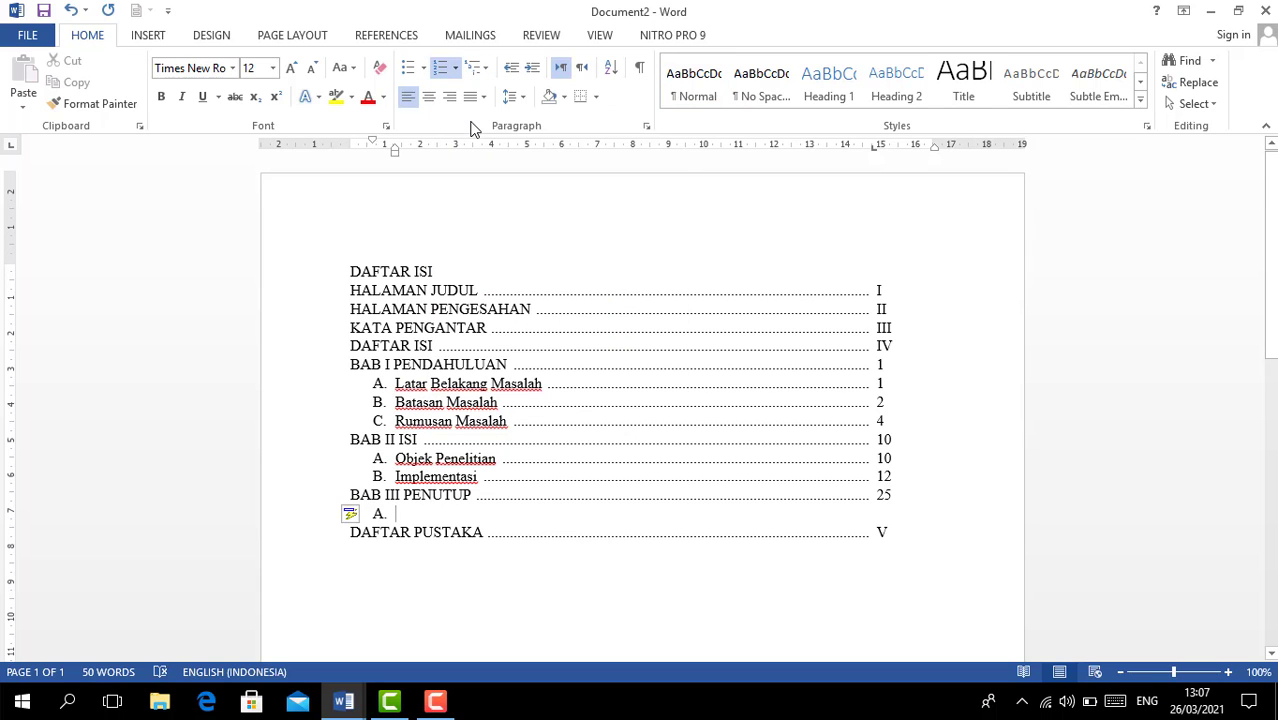
{"action": "type", "text": "Kesimpu"}
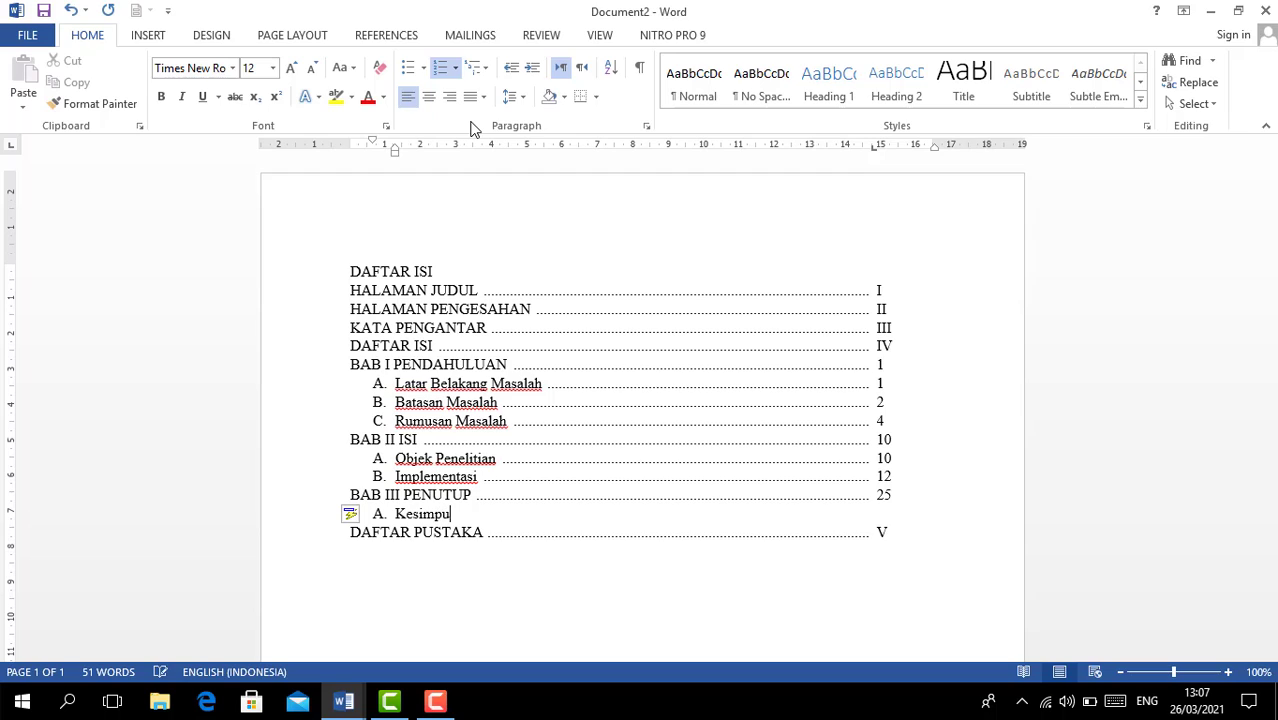
{"action": "type", "text": "lan"}
{"action": "key", "text": "Tab"}
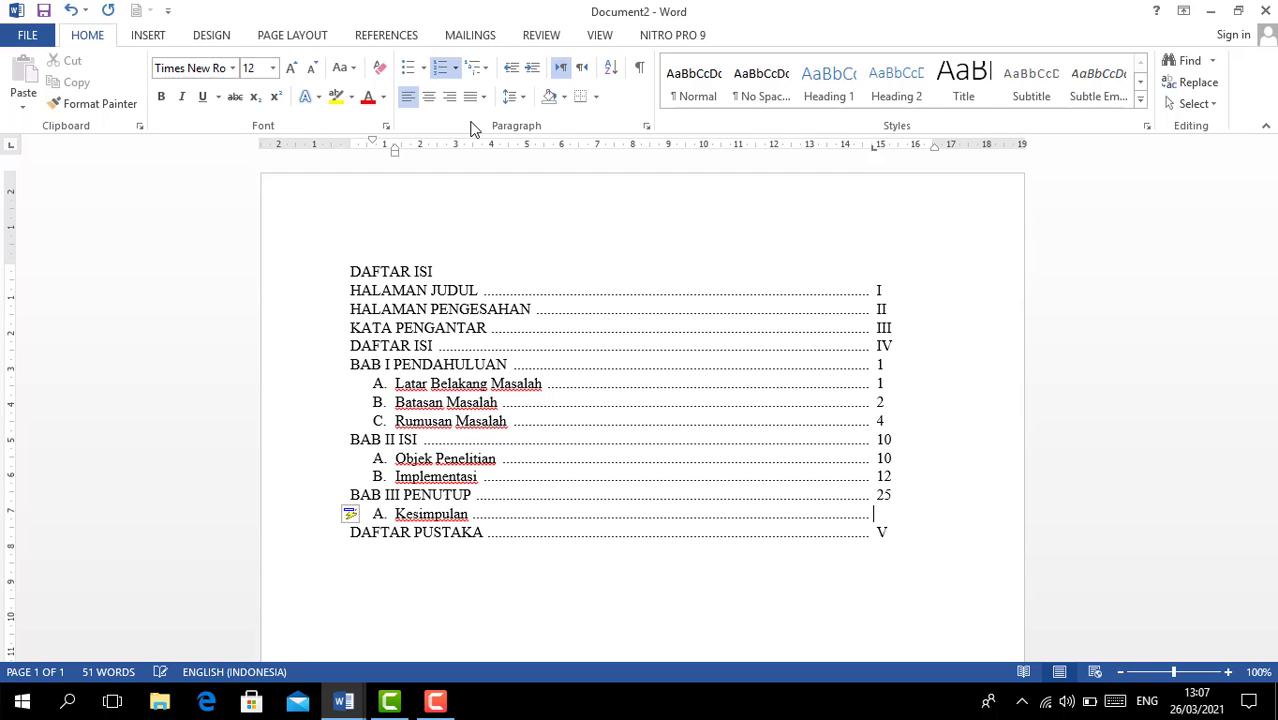
{"action": "type", "text": "25"}
{"action": "key", "text": "Left"}
{"action": "key", "text": "Left"}
{"action": "key", "text": "Return"}
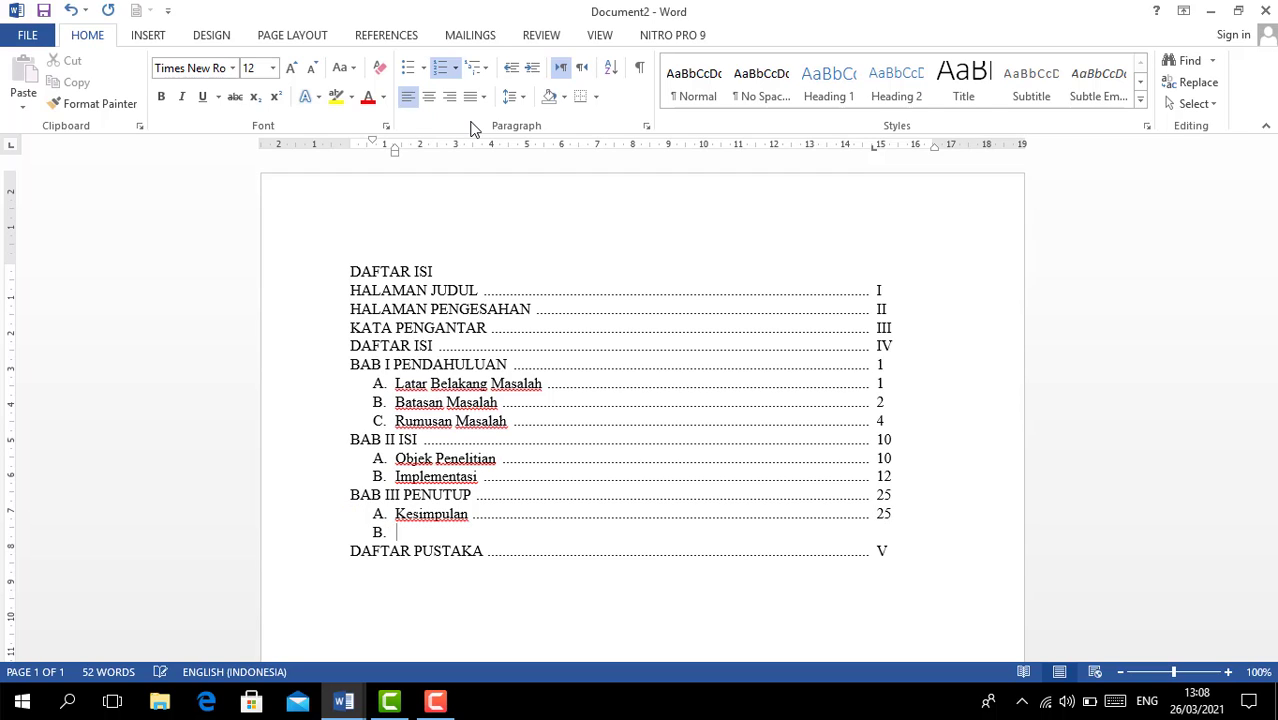
{"action": "type", "text": "Saran dan Kritik"}
{"action": "key", "text": "Tab"}
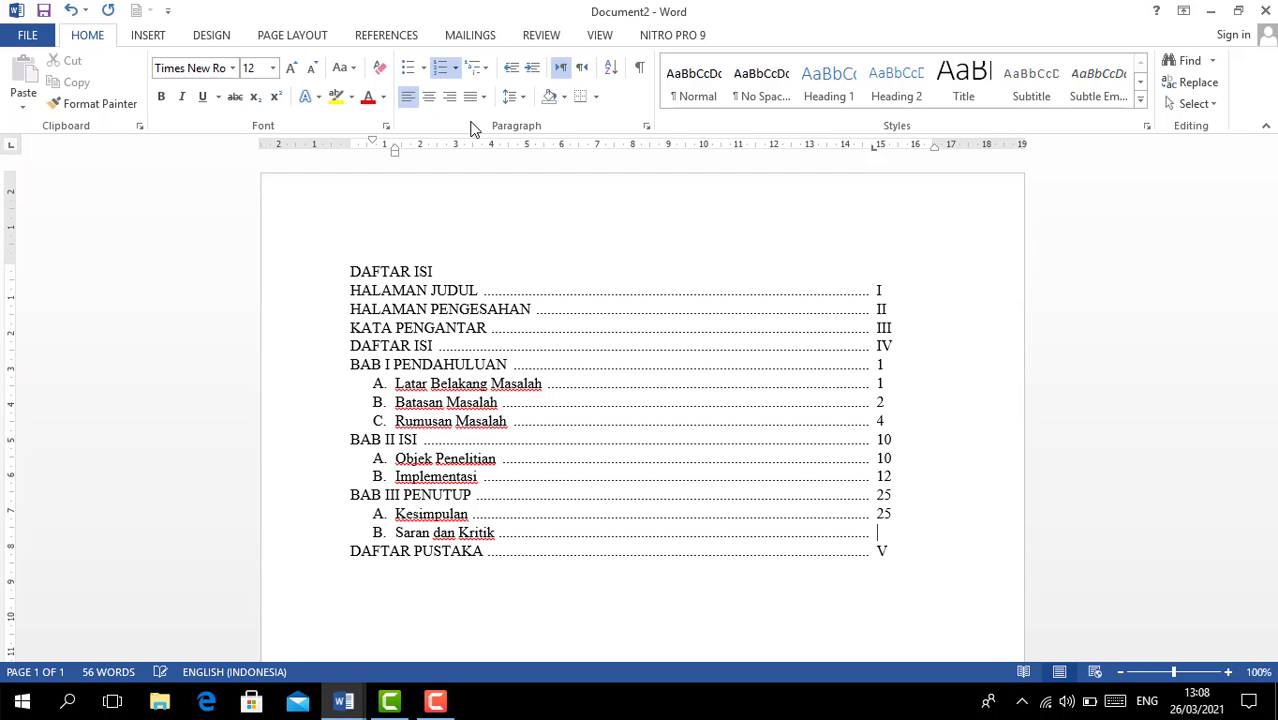
{"action": "type", "text": "25"}
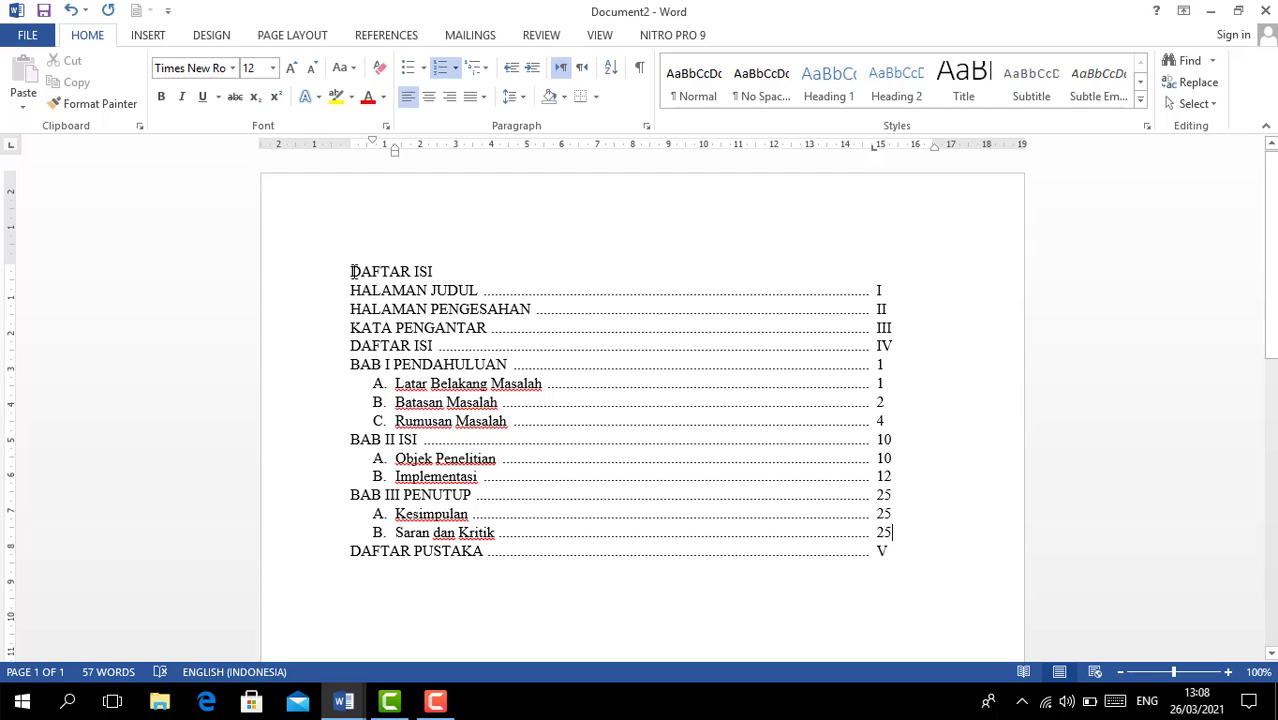
- Make the DAFTAR ISI title bold and centred, then add a blank line below it
{"action": "left_click_drag", "start_coordinate": [352, 271], "coordinate": [434, 271]}
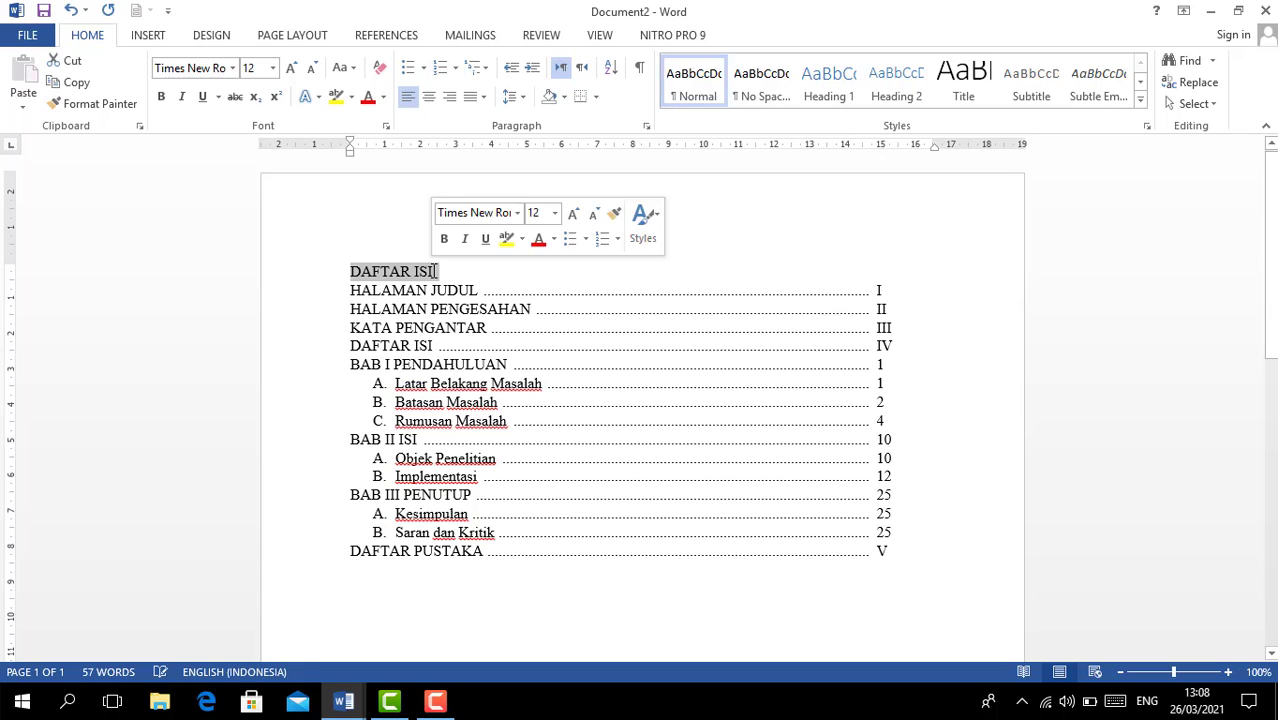
{"action": "left_click", "coordinate": [162, 98]}
{"action": "left_click", "coordinate": [429, 98]}
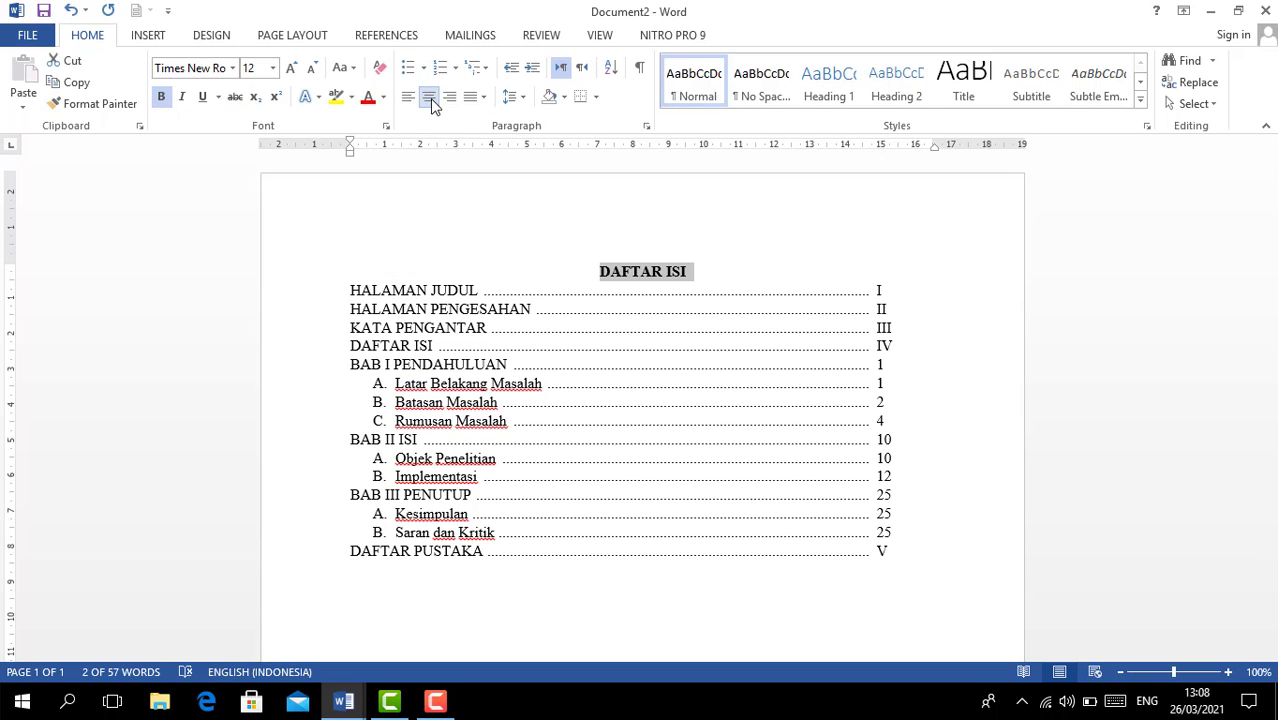
{"action": "left_click", "coordinate": [697, 279]}
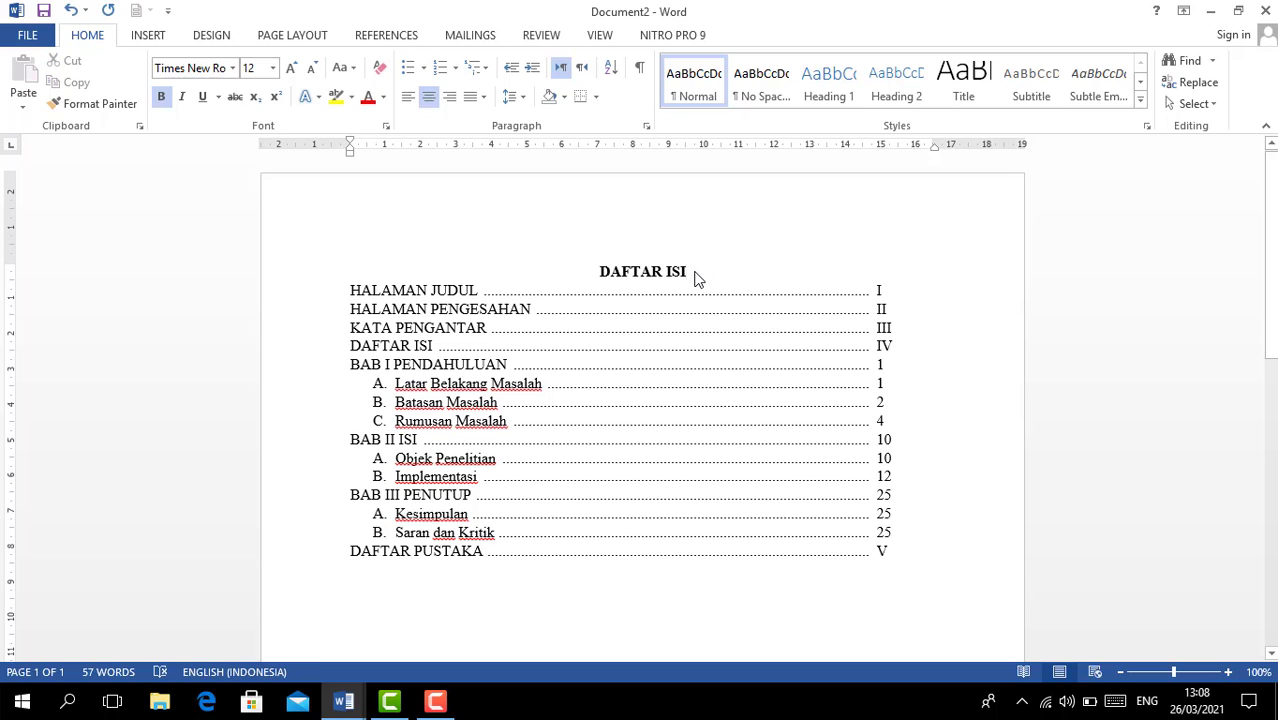
{"action": "key", "text": "Return"}
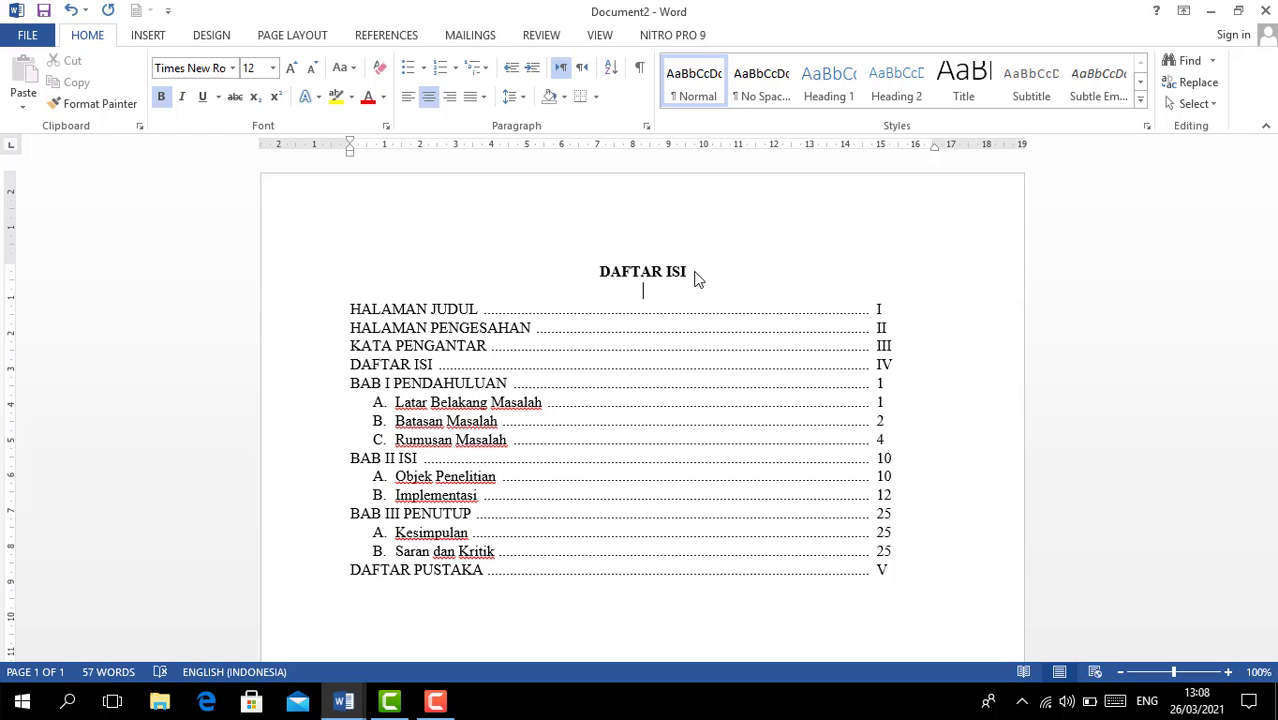
{"action": "key", "text": "ctrl+a"}
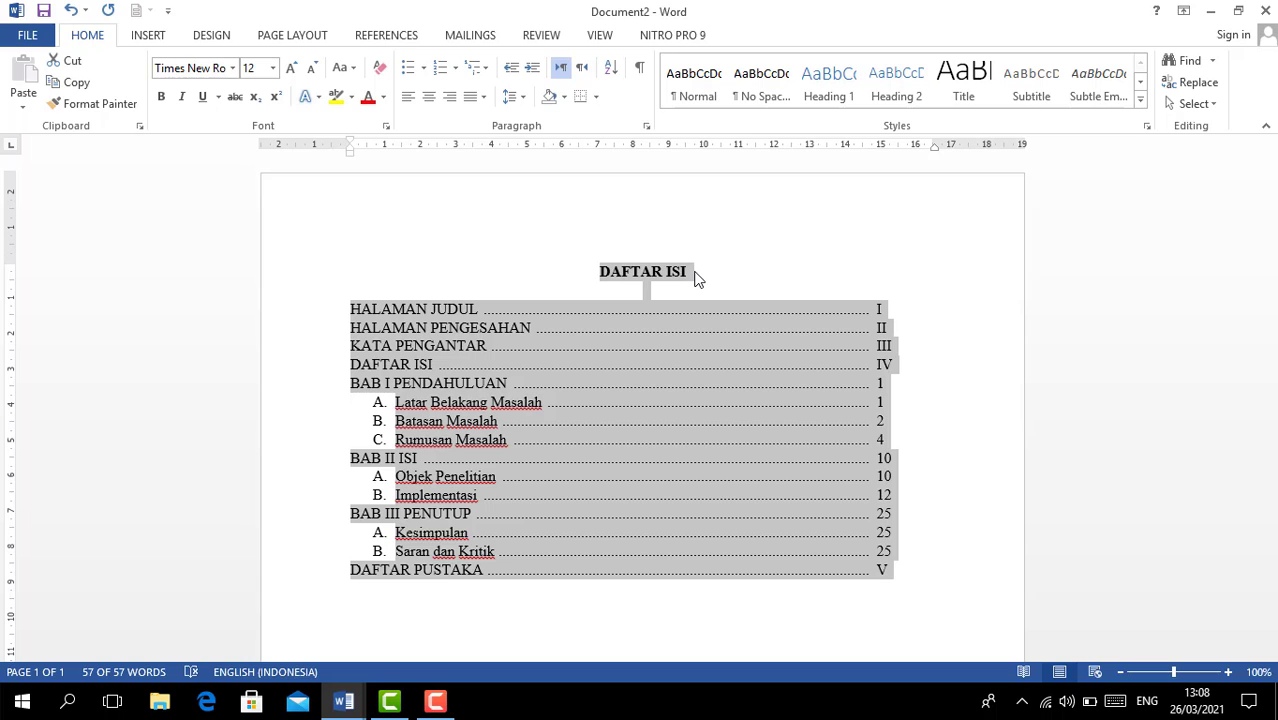
- Apply 2,0 line spacing to the DAFTAR ISI title and all contents entries
{"action": "left_click", "coordinate": [695, 273]}
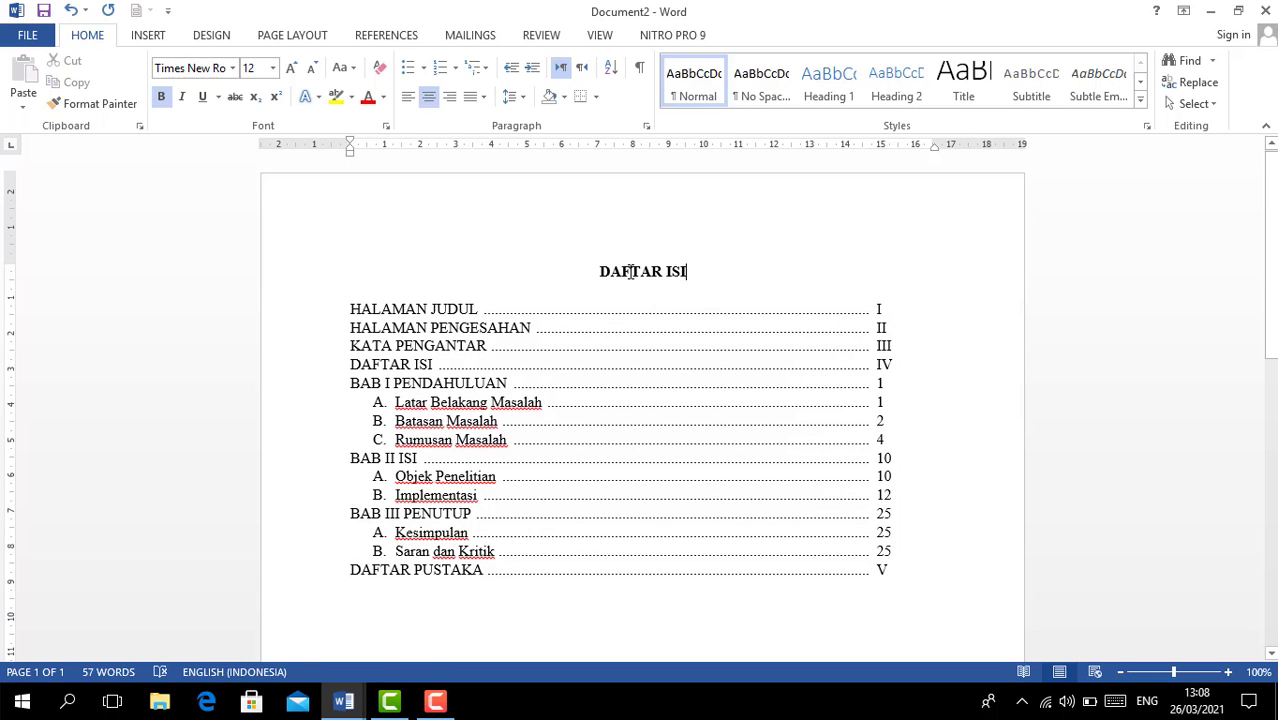
{"action": "left_click_drag", "start_coordinate": [603, 269], "coordinate": [907, 571]}
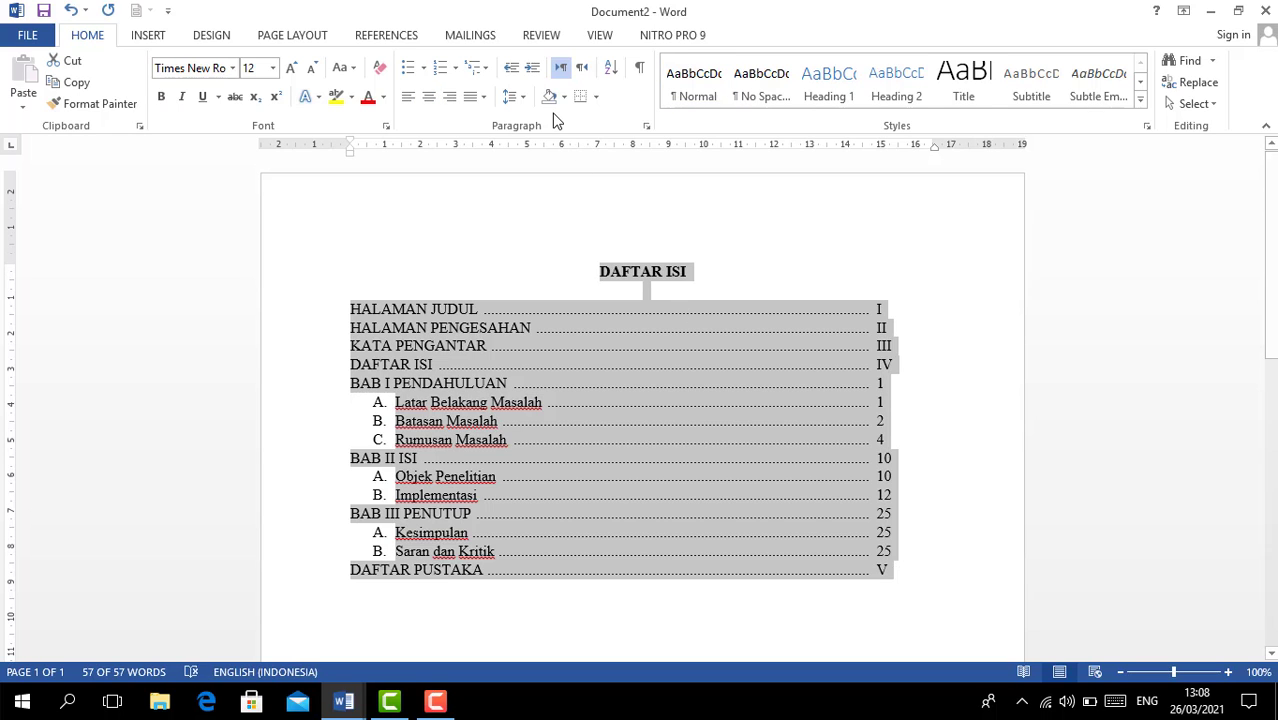
{"action": "left_click", "coordinate": [516, 100]}
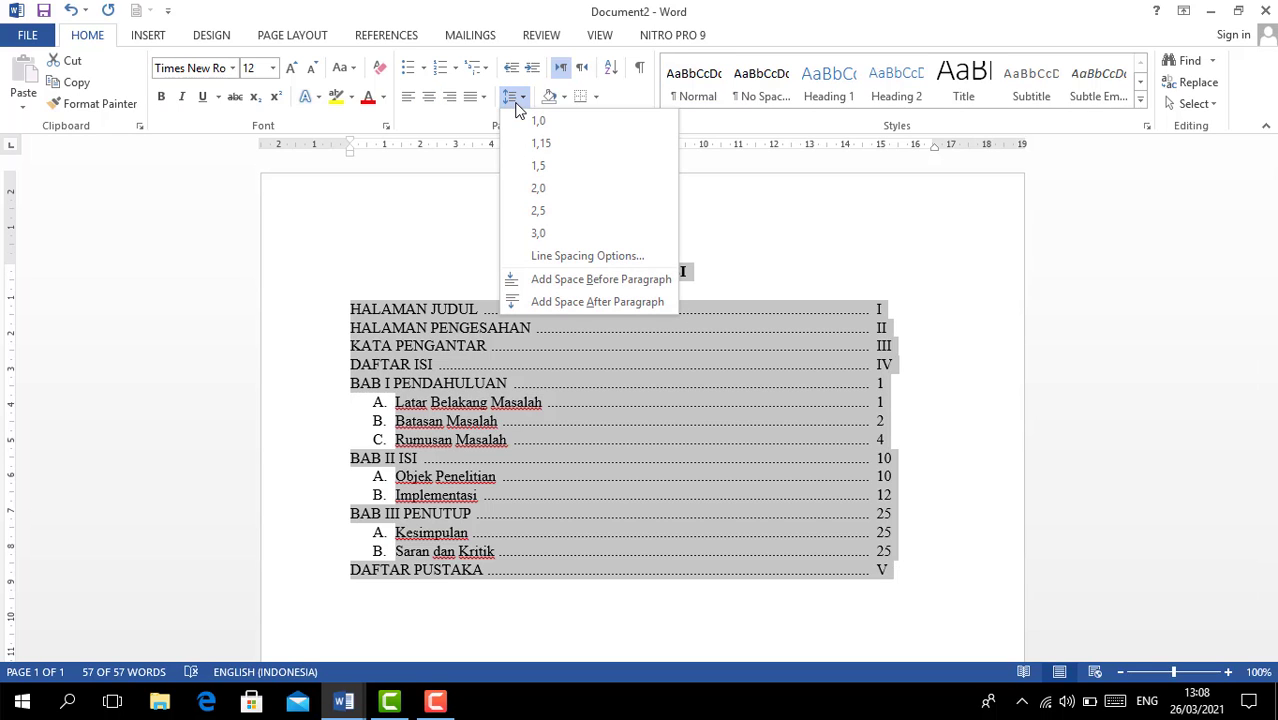
{"action": "left_click", "coordinate": [538, 188]}
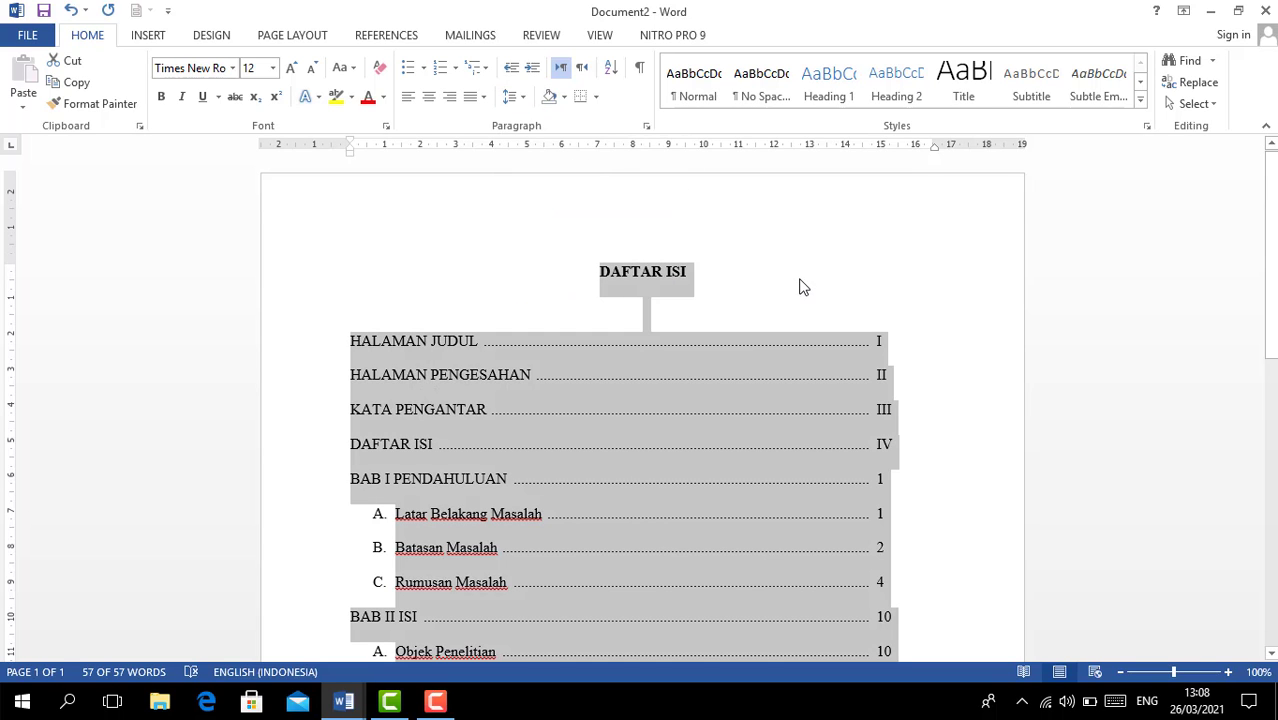
- Deselect the text and scroll through the page to check the double-spaced contents list
{"action": "left_click", "coordinate": [1010, 295]}
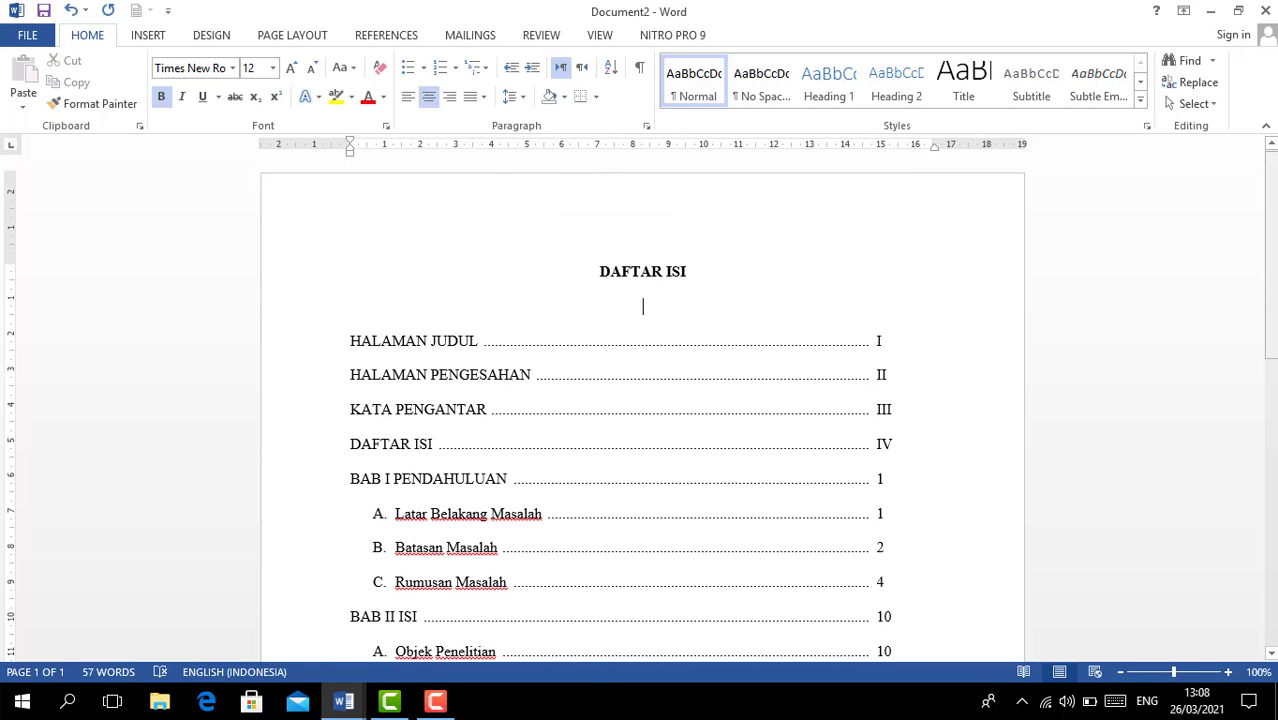
{"action": "scroll", "coordinate": [640, 400], "scroll_direction": "down", "scroll_amount": 7}
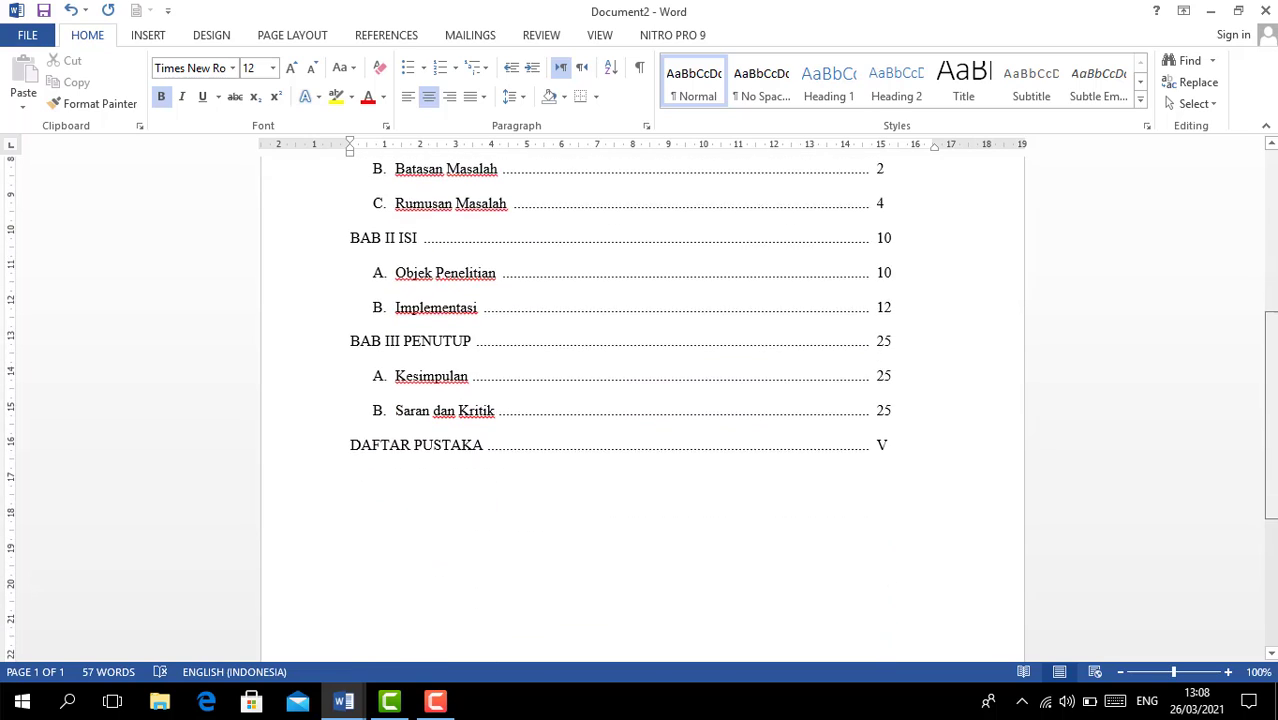
{"action": "scroll", "coordinate": [640, 400], "scroll_direction": "down", "scroll_amount": 3}
{"action": "scroll", "coordinate": [640, 400], "scroll_direction": "up", "scroll_amount": 5}
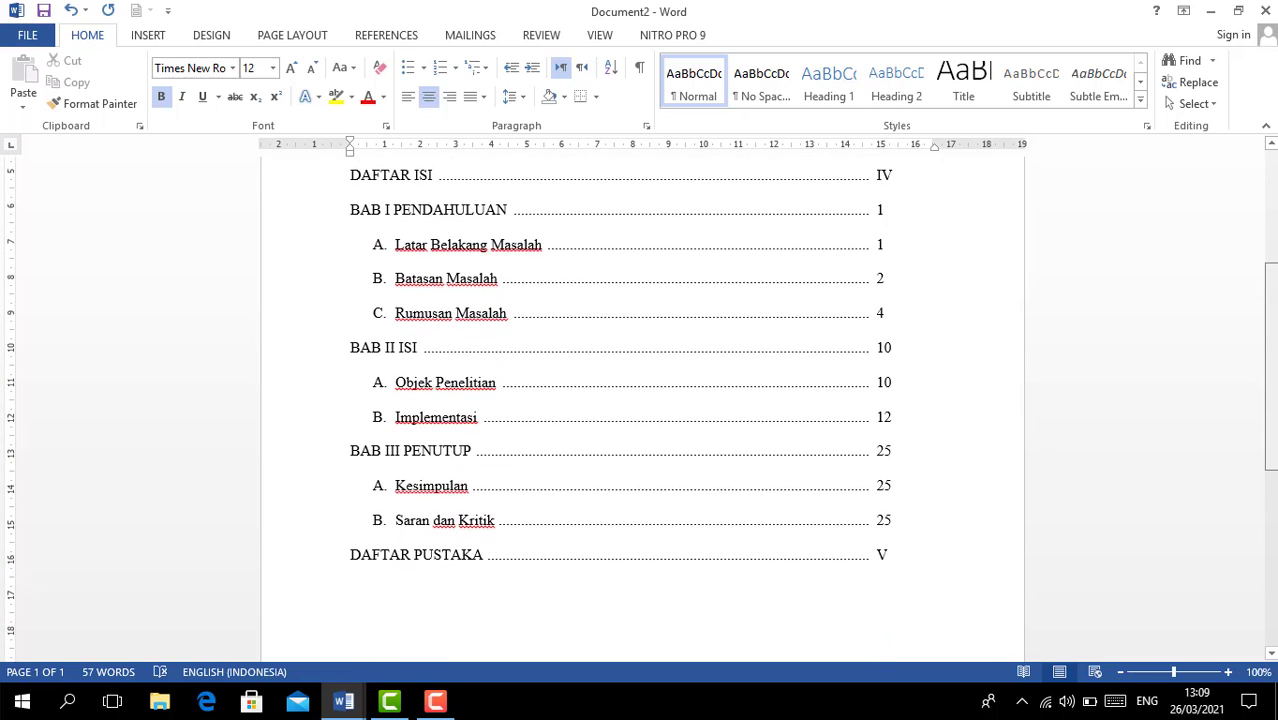
{"action": "scroll", "coordinate": [640, 400], "scroll_direction": "up", "scroll_amount": 5}
{"action": "scroll", "coordinate": [640, 400], "scroll_direction": "down", "scroll_amount": 3}
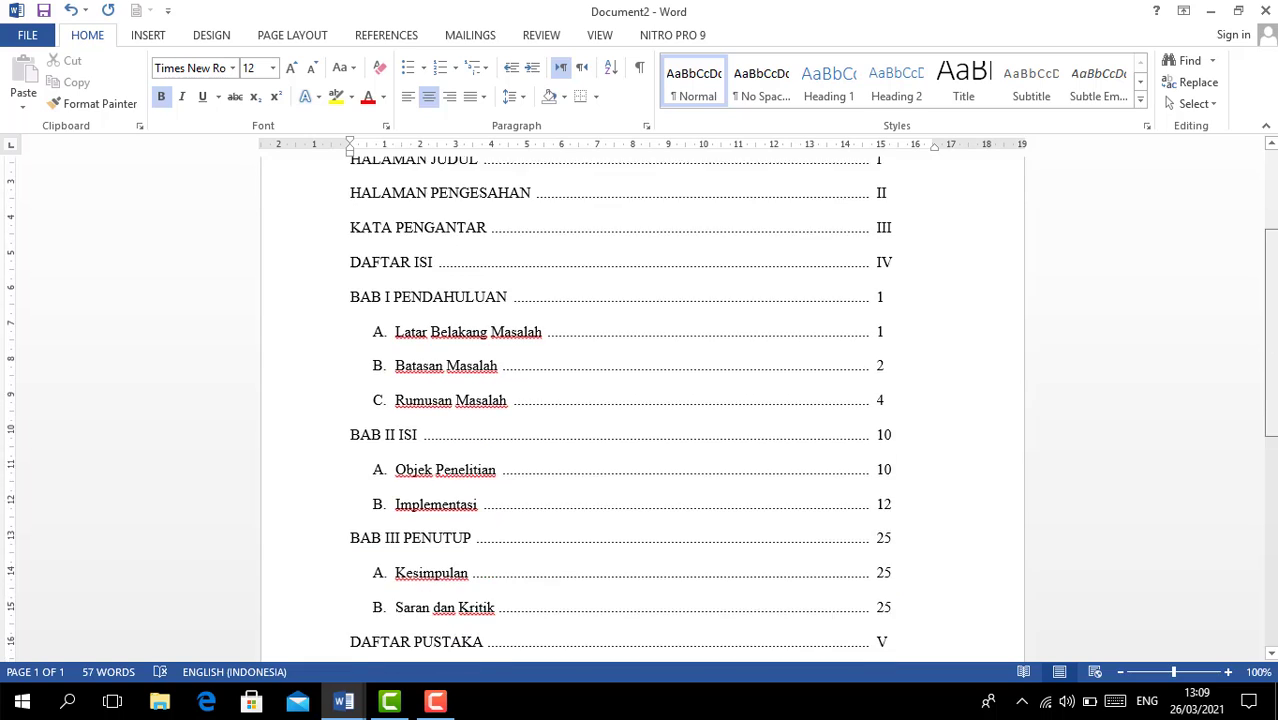
{"action": "scroll", "coordinate": [1270, 320], "scroll_direction": "up", "scroll_amount": 3}
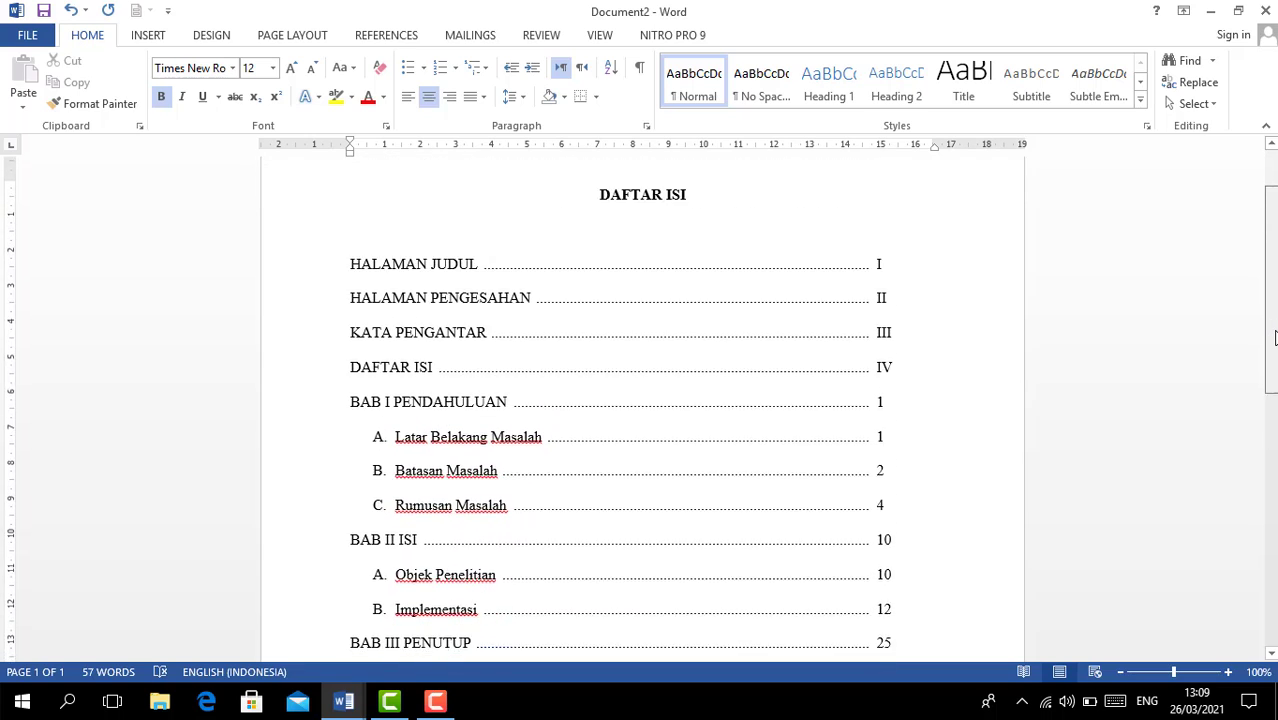
{"action": "scroll", "coordinate": [1273, 330], "scroll_direction": "down", "scroll_amount": 1}
{"action": "scroll", "coordinate": [1272, 320], "scroll_direction": "up", "scroll_amount": 2}
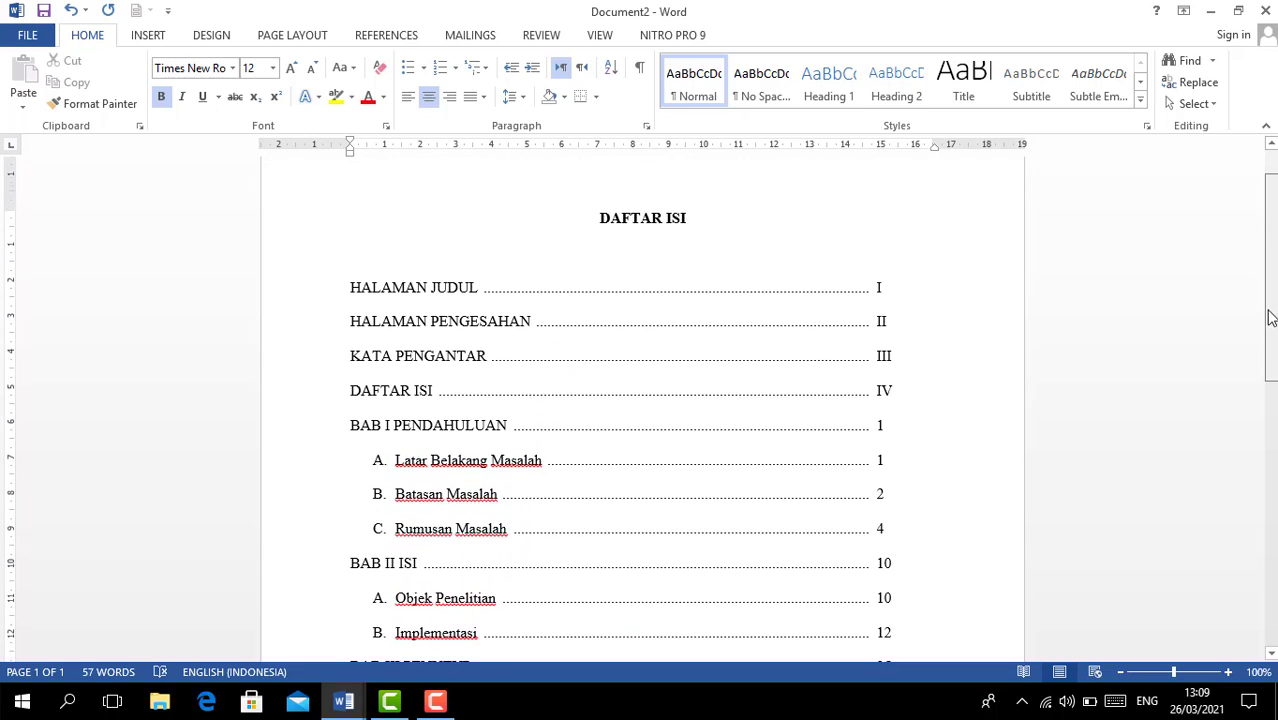
{"action": "left_click_drag", "start_coordinate": [1270, 318], "coordinate": [1274, 291]}
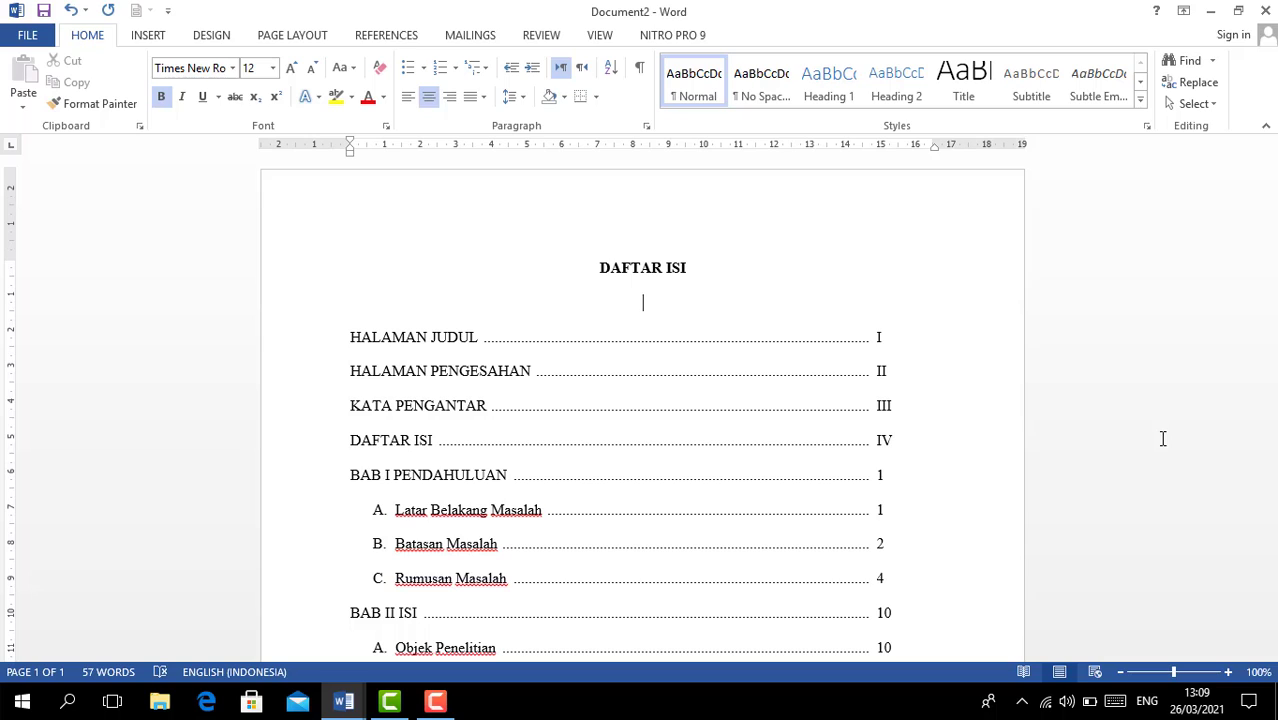
{"action": "left_click", "coordinate": [435, 702]}
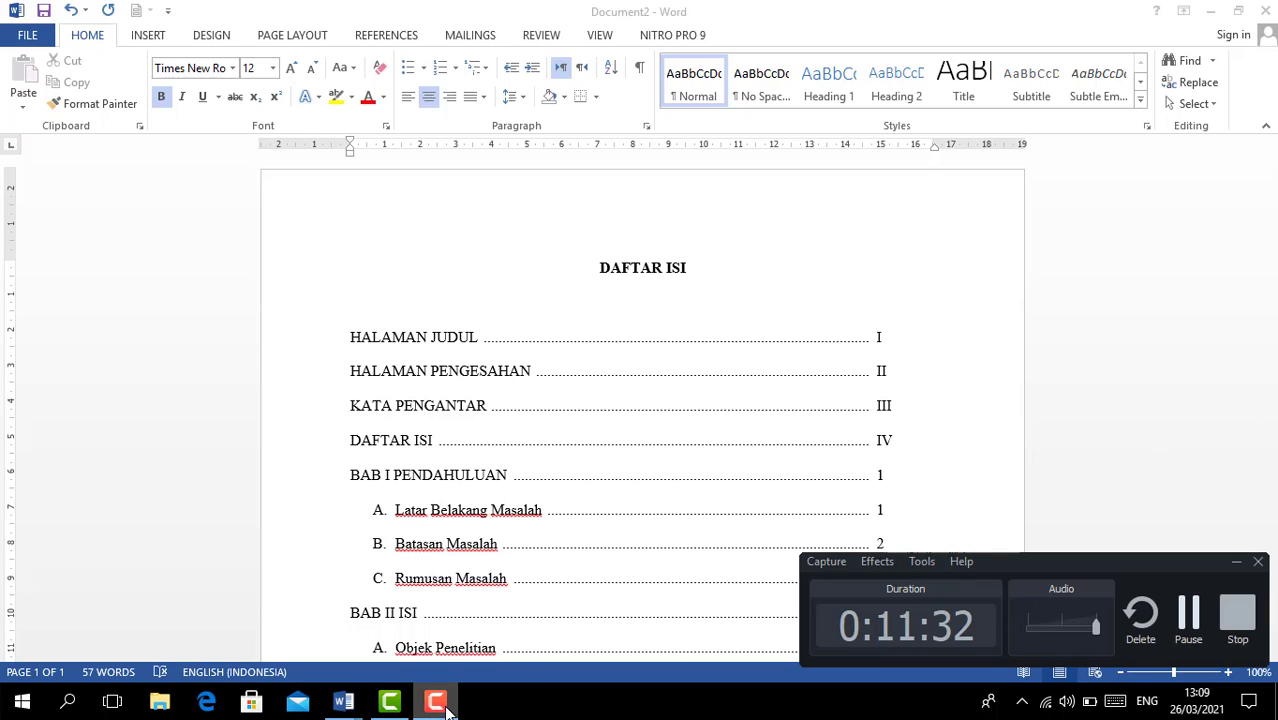